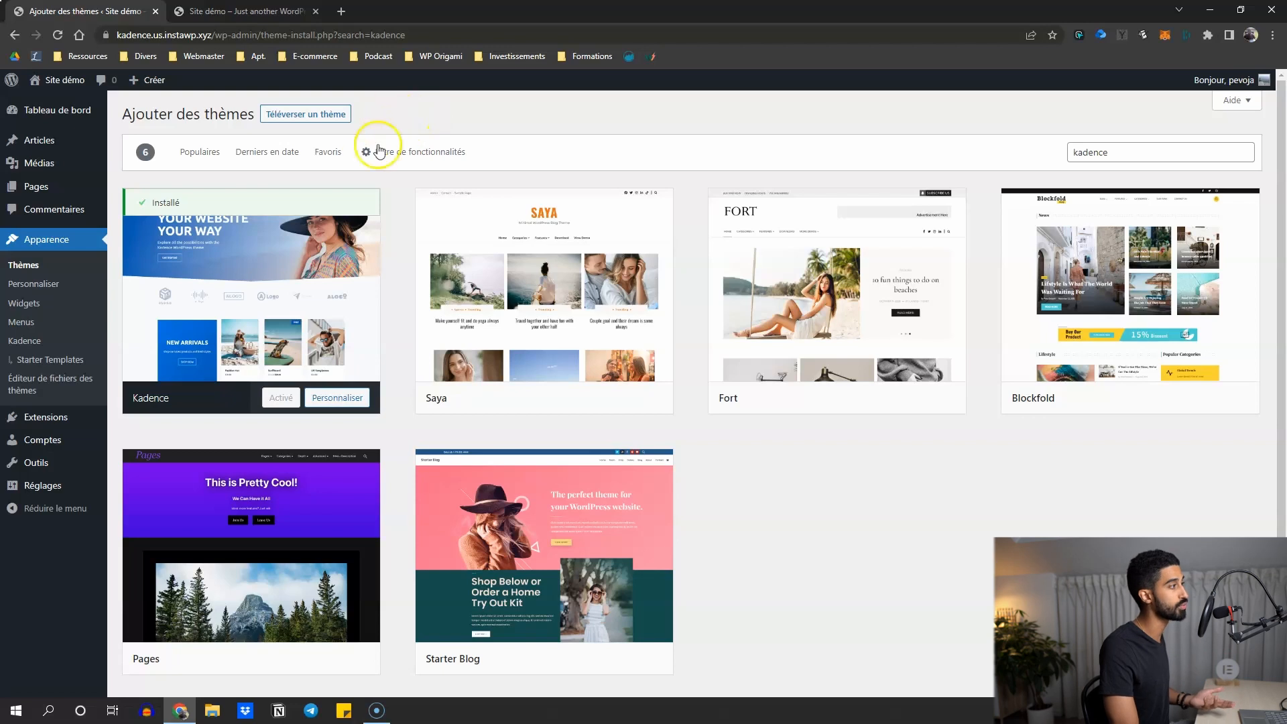
Open the Customizer from the demo site's home page and go to the header's main row settings
click(246, 11)
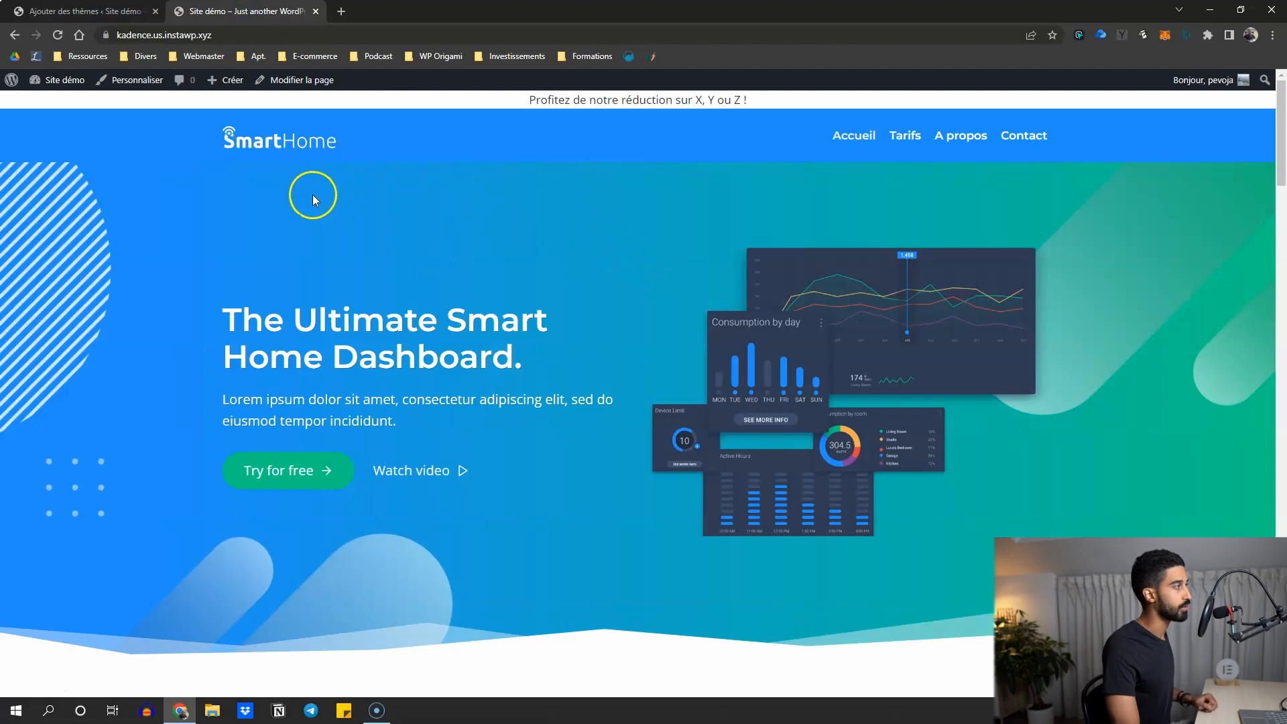
scroll(160, 173, down, 2)
scroll(160, 168, up, 2)
click(131, 80)
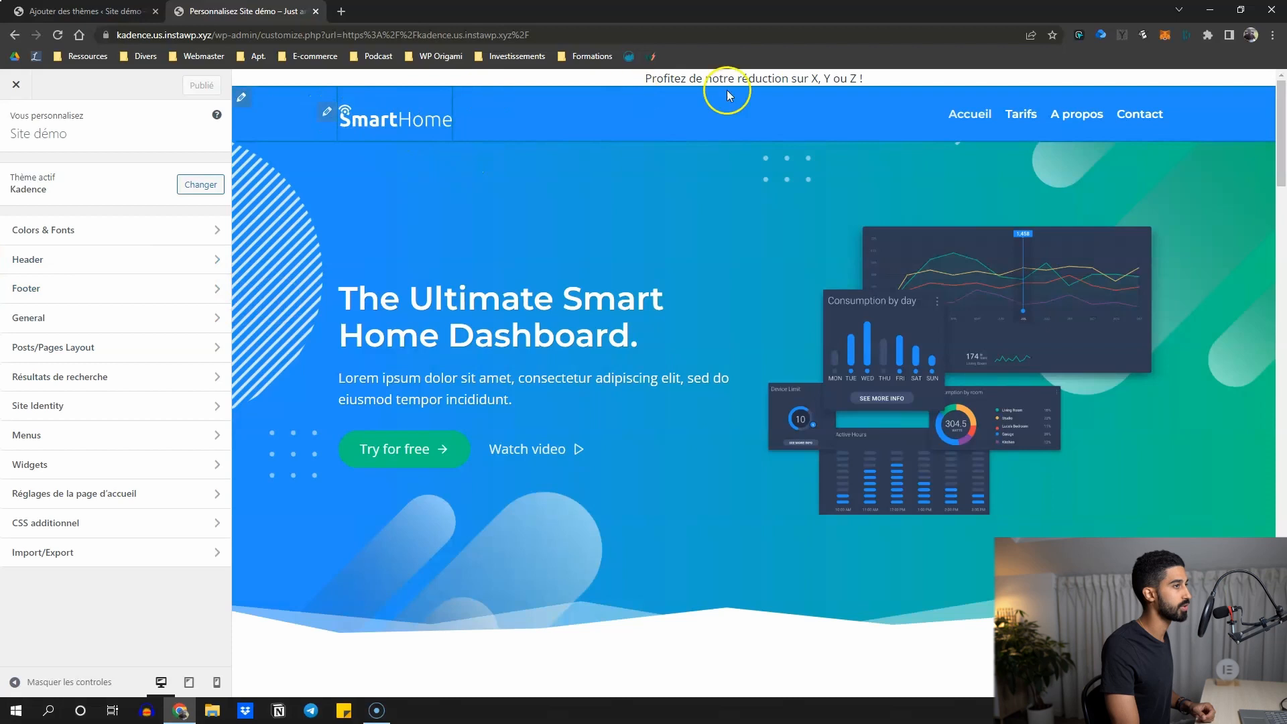
click(318, 114)
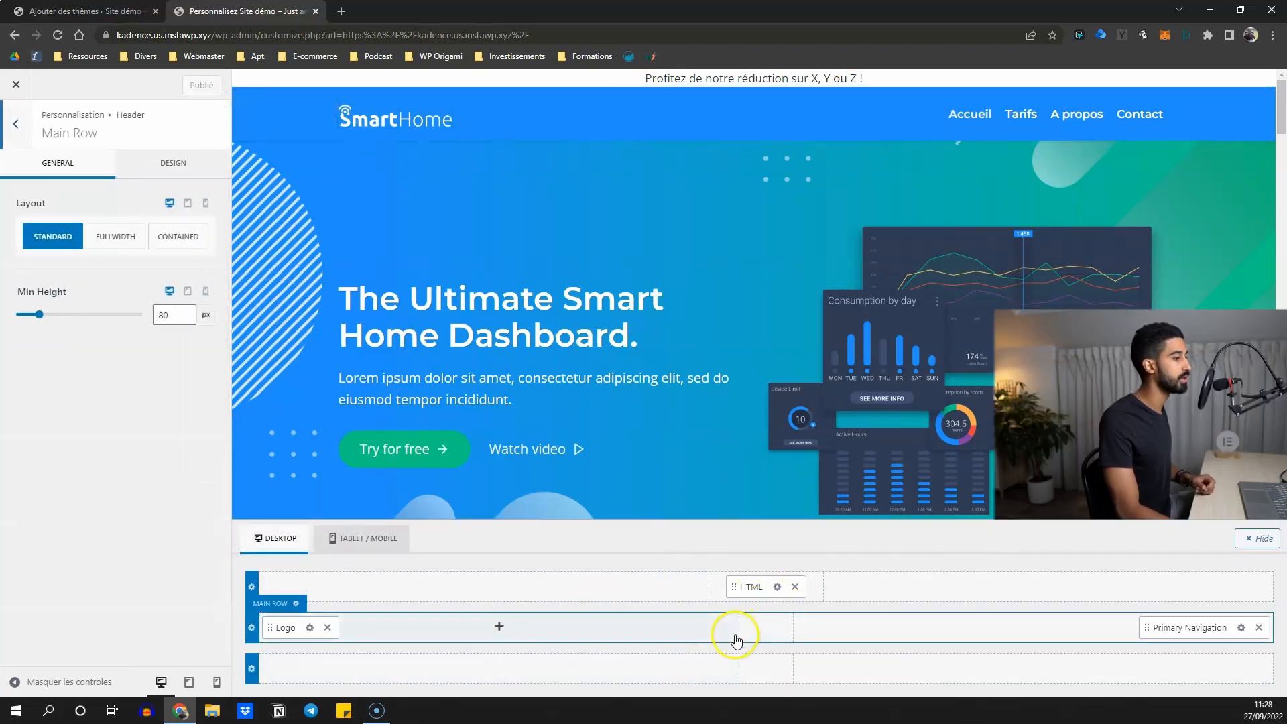
Enable the transparent header in the Header settings
click(617, 588)
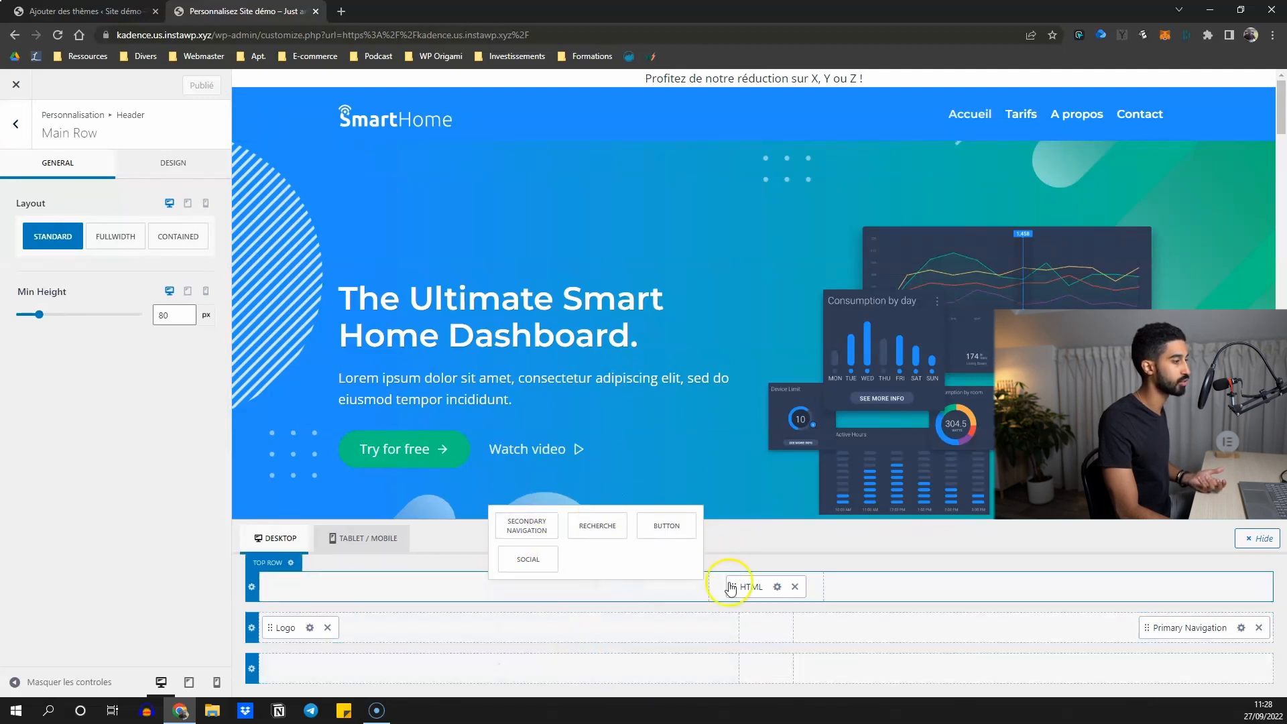
click(787, 547)
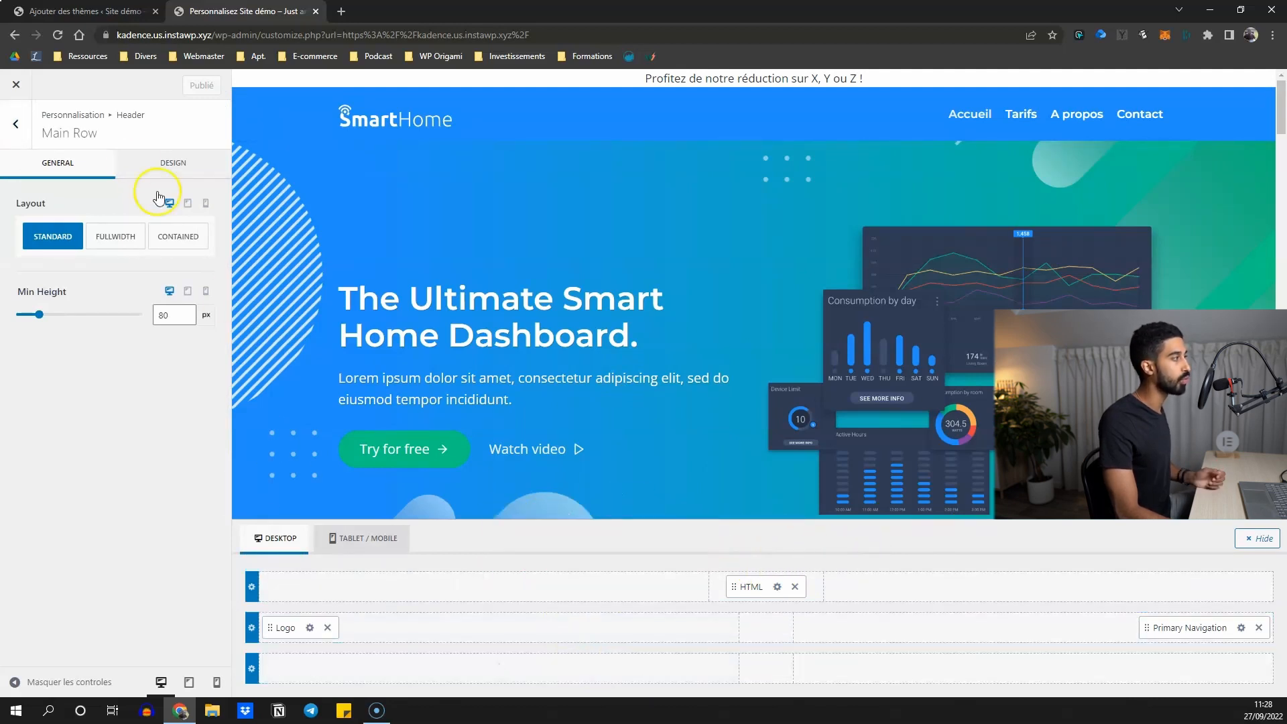
click(20, 129)
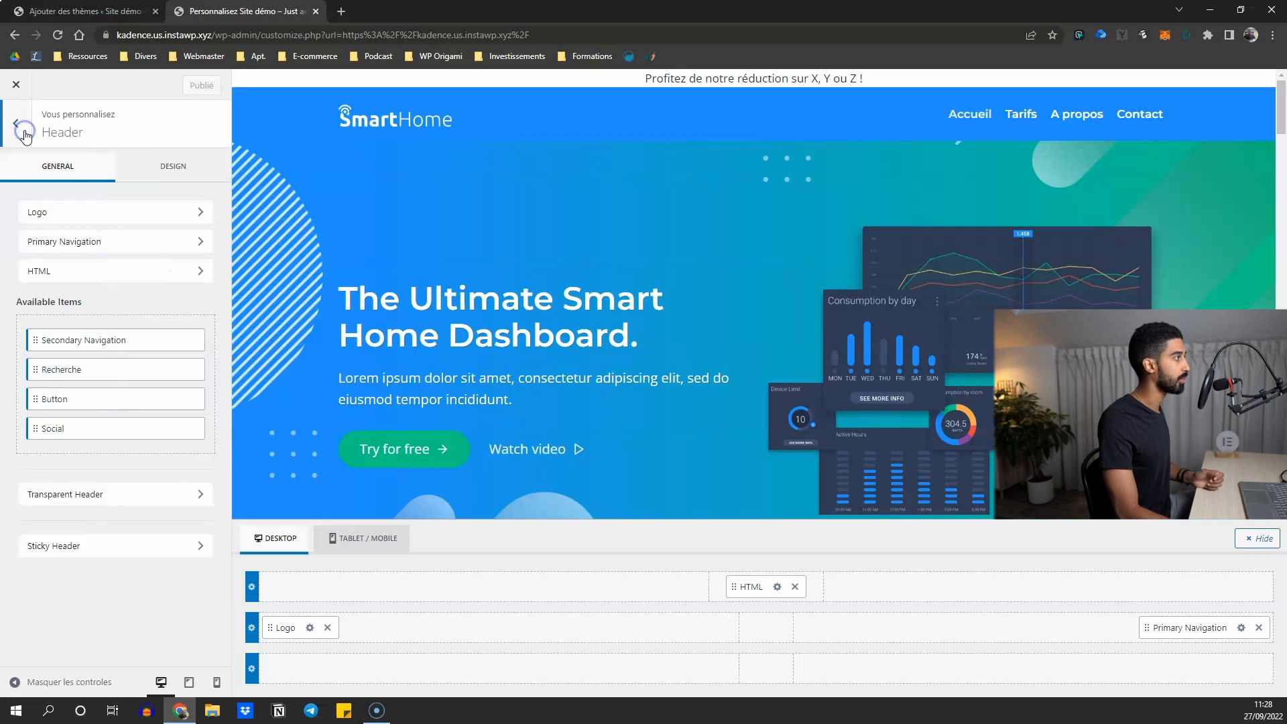
click(80, 498)
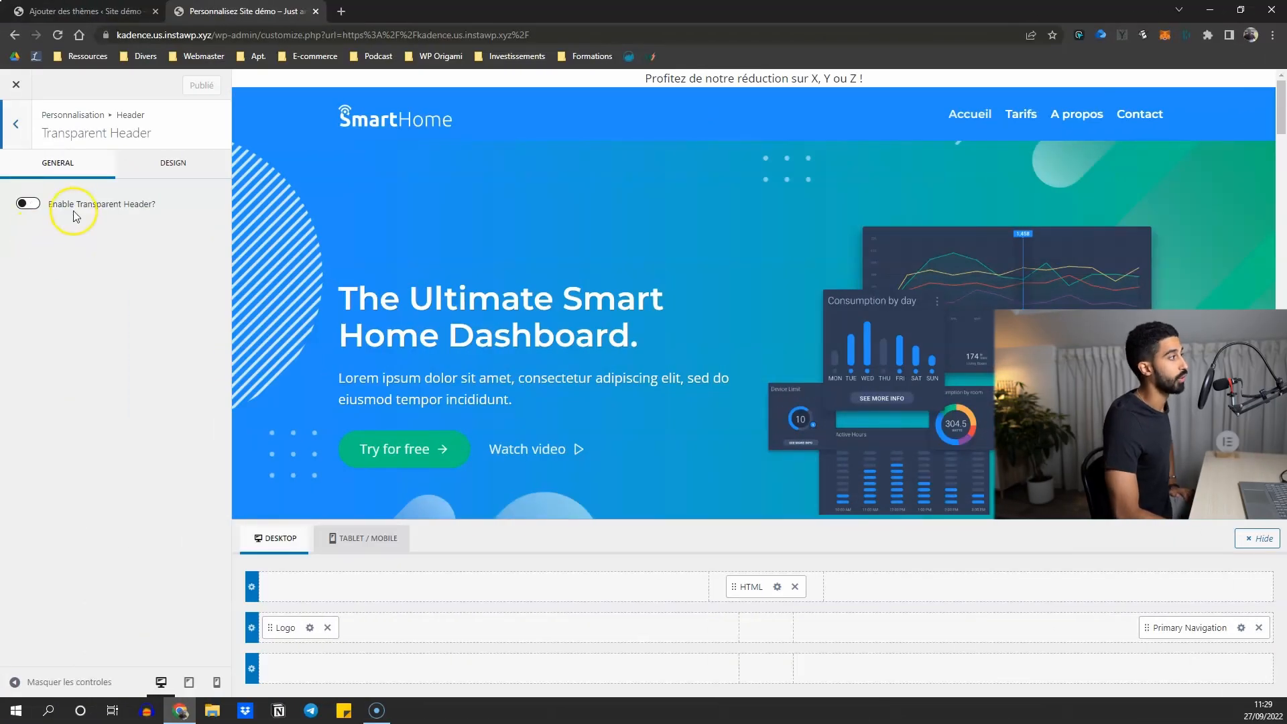
click(39, 204)
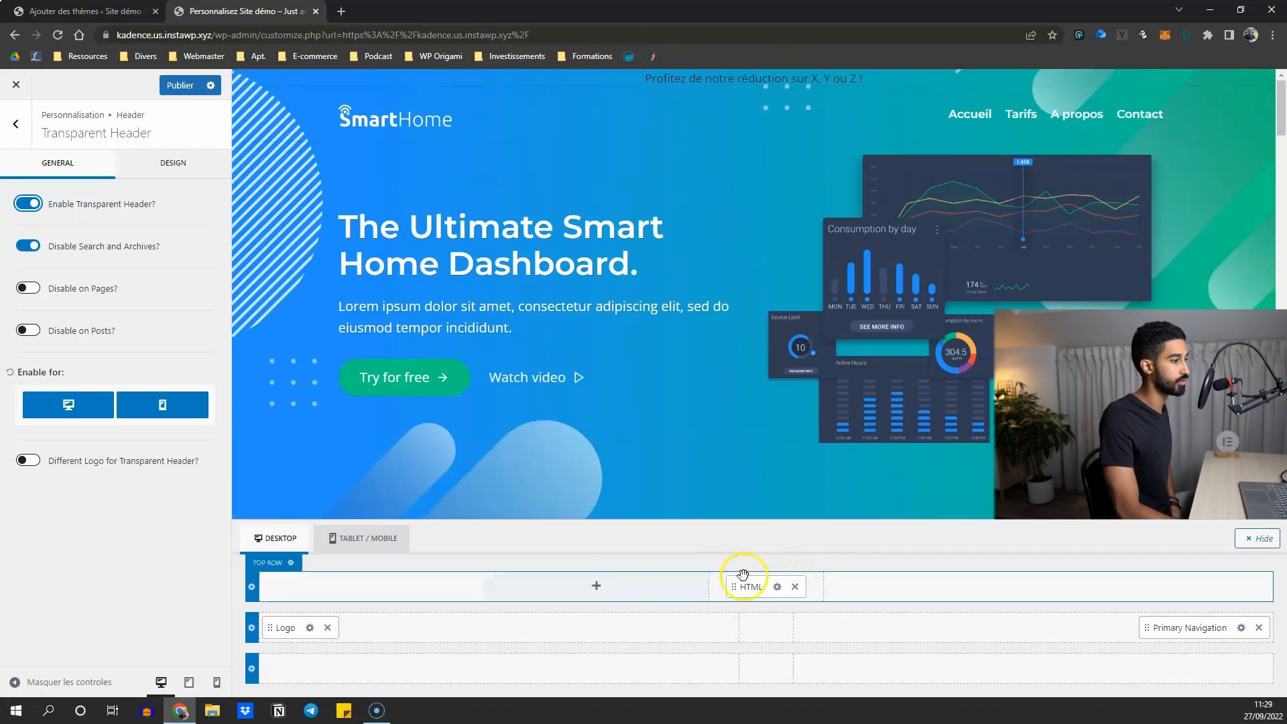
Set the header top row's background for the transparent header to the white palette colour
click(251, 587)
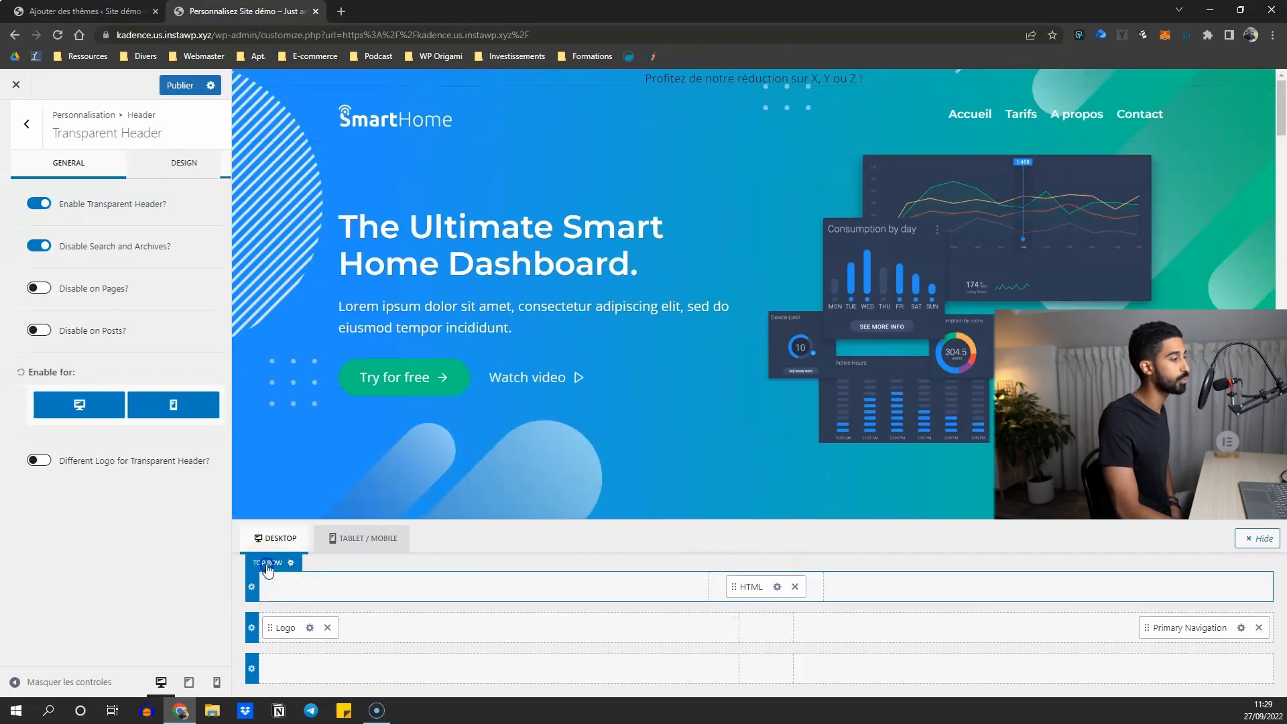
click(175, 173)
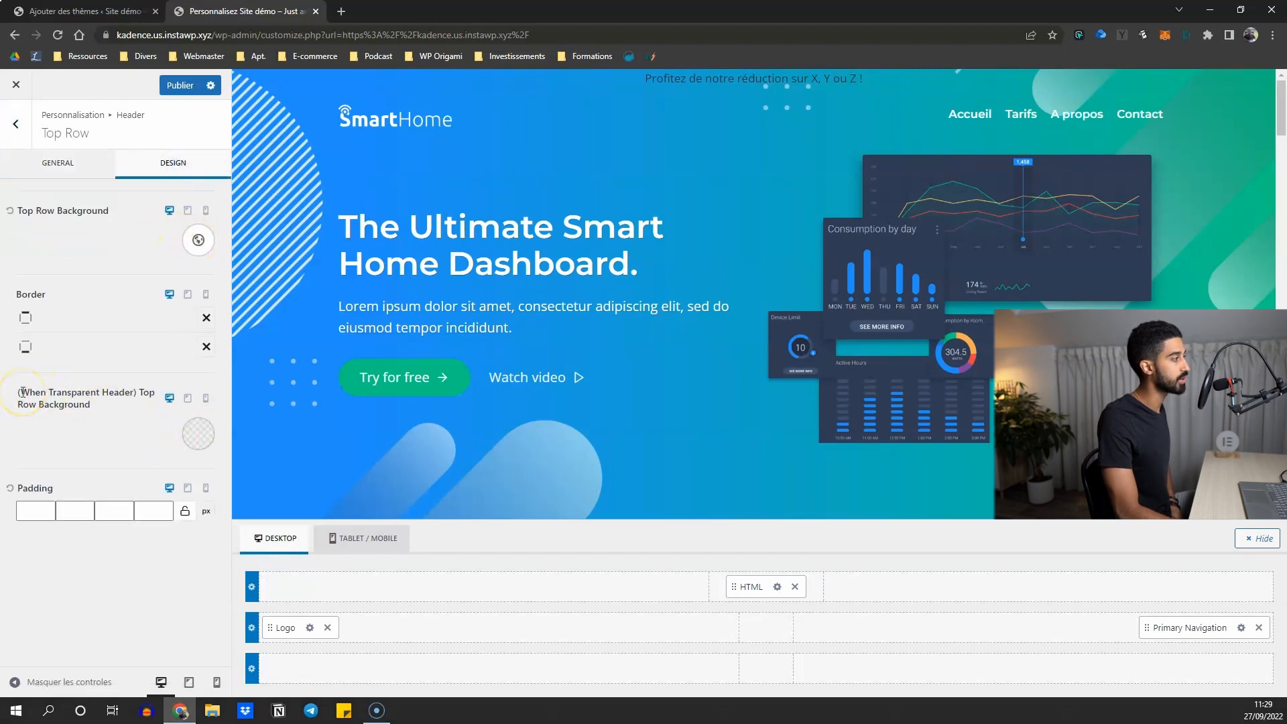
drag(23, 393, 79, 408)
click(98, 409)
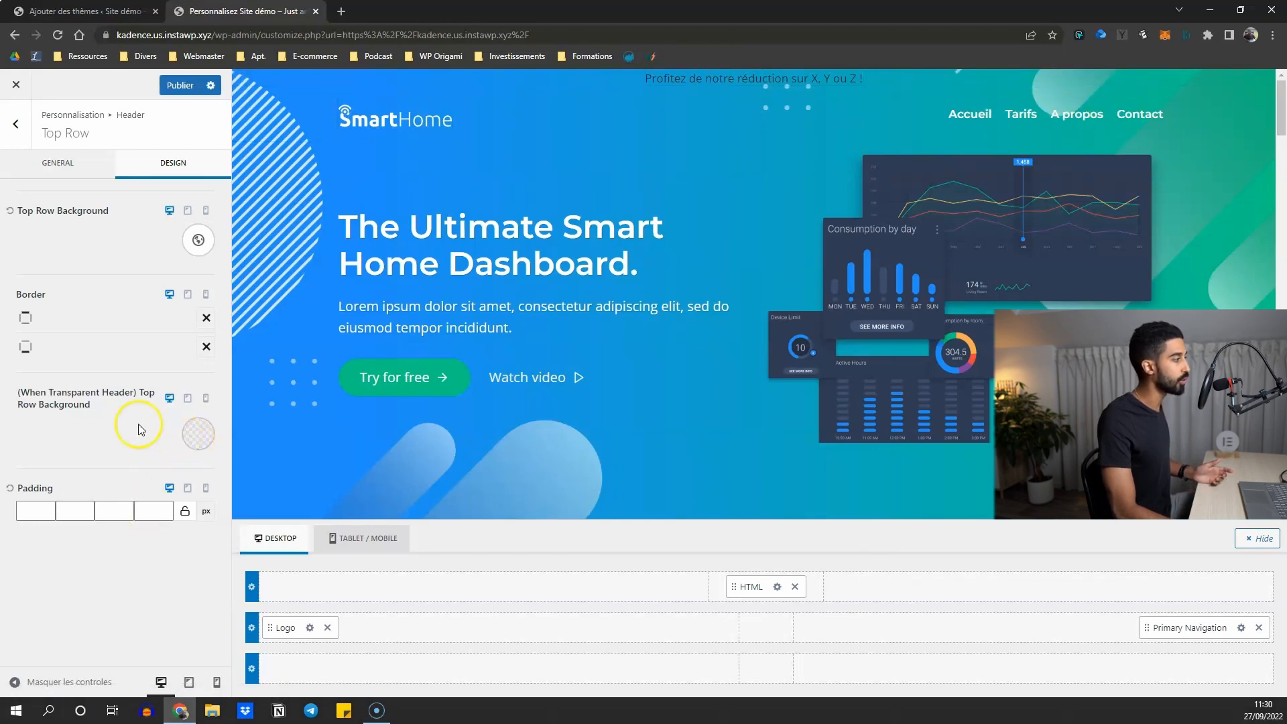
drag(37, 392, 121, 397)
click(111, 397)
click(197, 434)
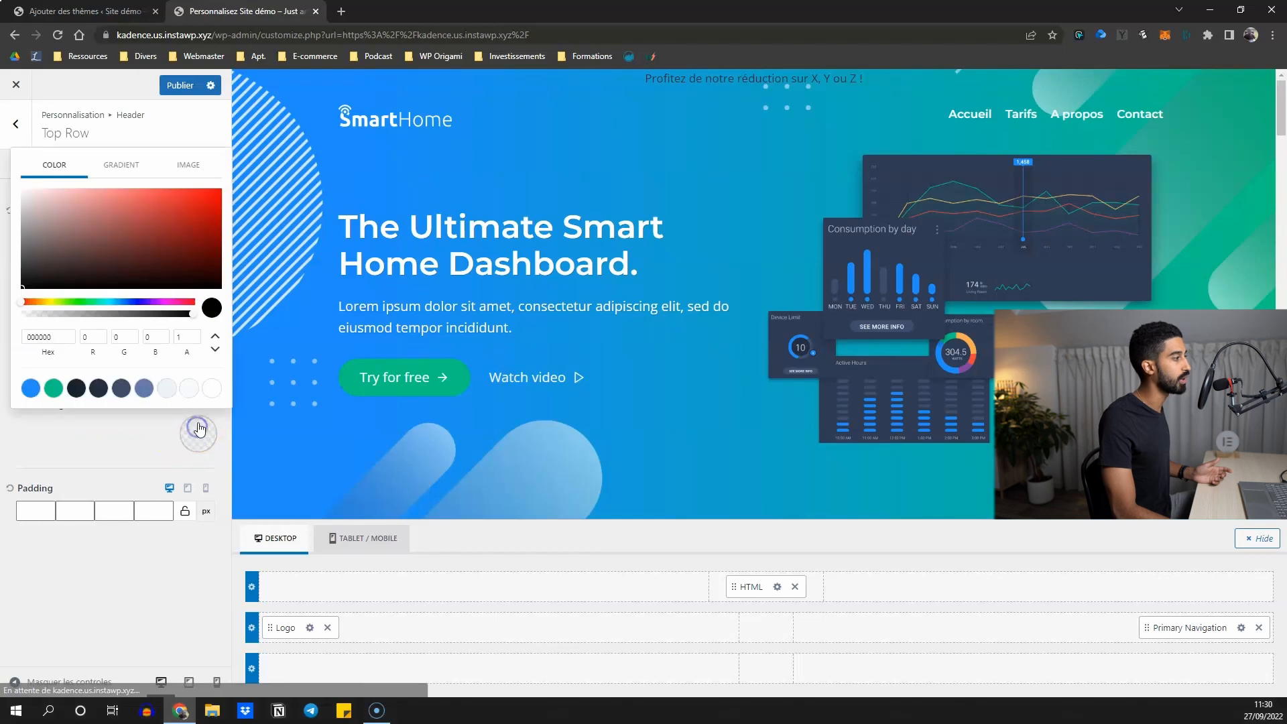
click(218, 391)
click(127, 423)
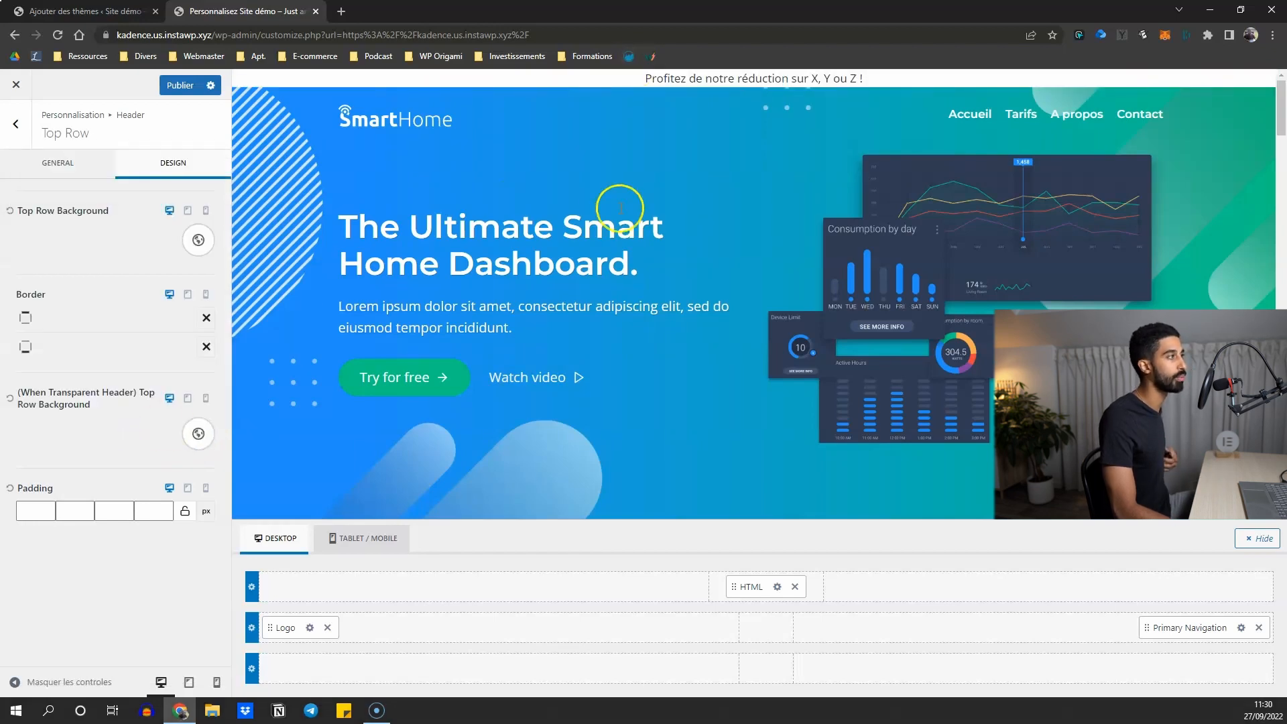
scroll(575, 207, down, 2)
scroll(555, 374, up, 2)
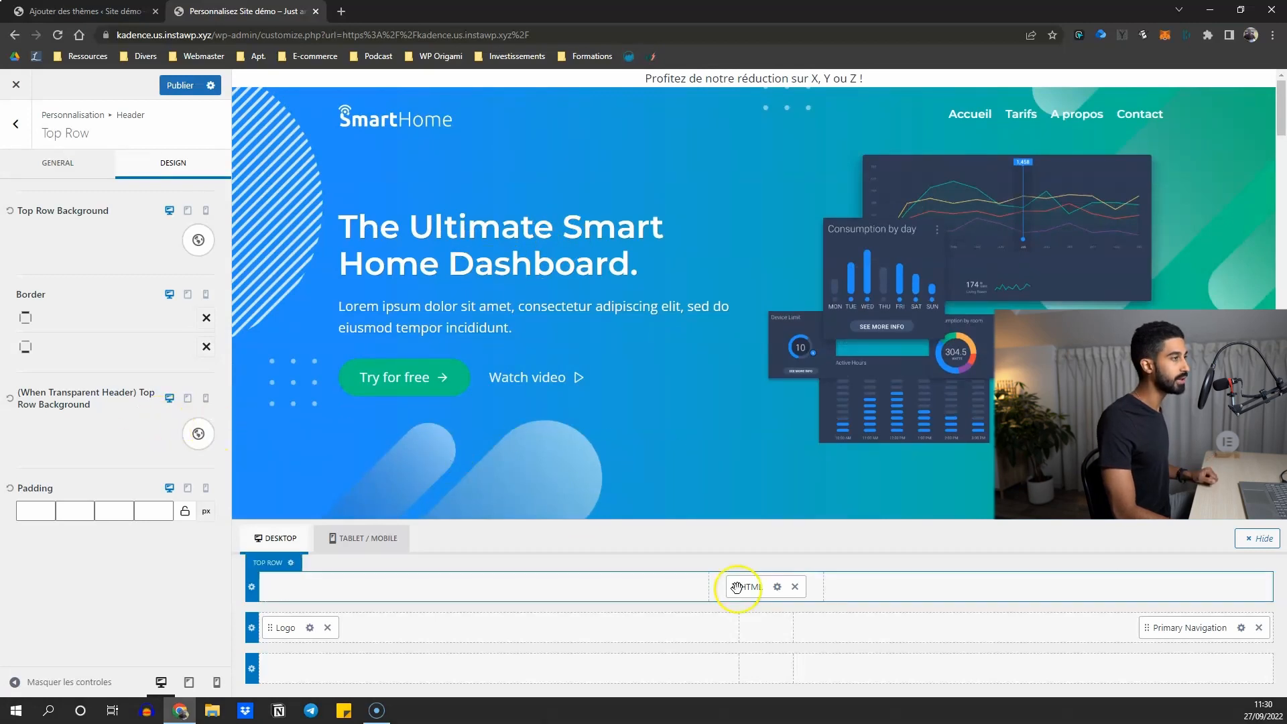
Remove the HTML element from the header's top row and return to the Transparent Header settings
click(798, 589)
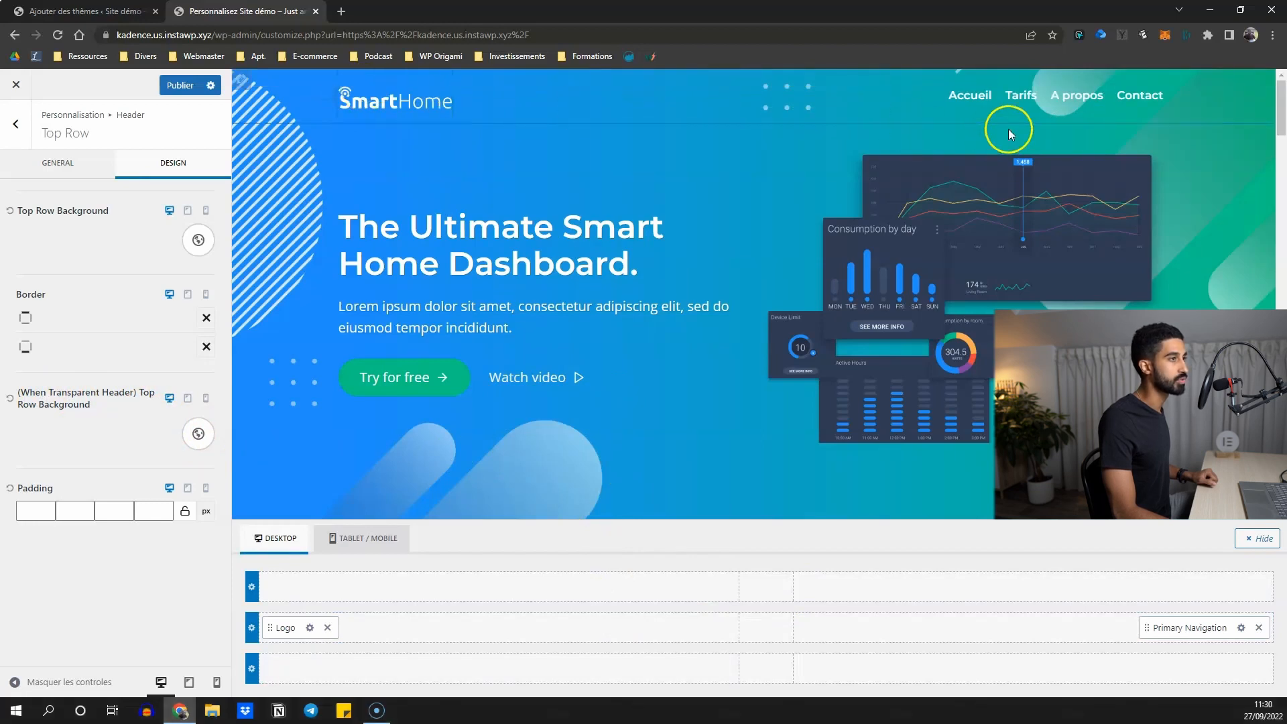
click(61, 163)
click(15, 124)
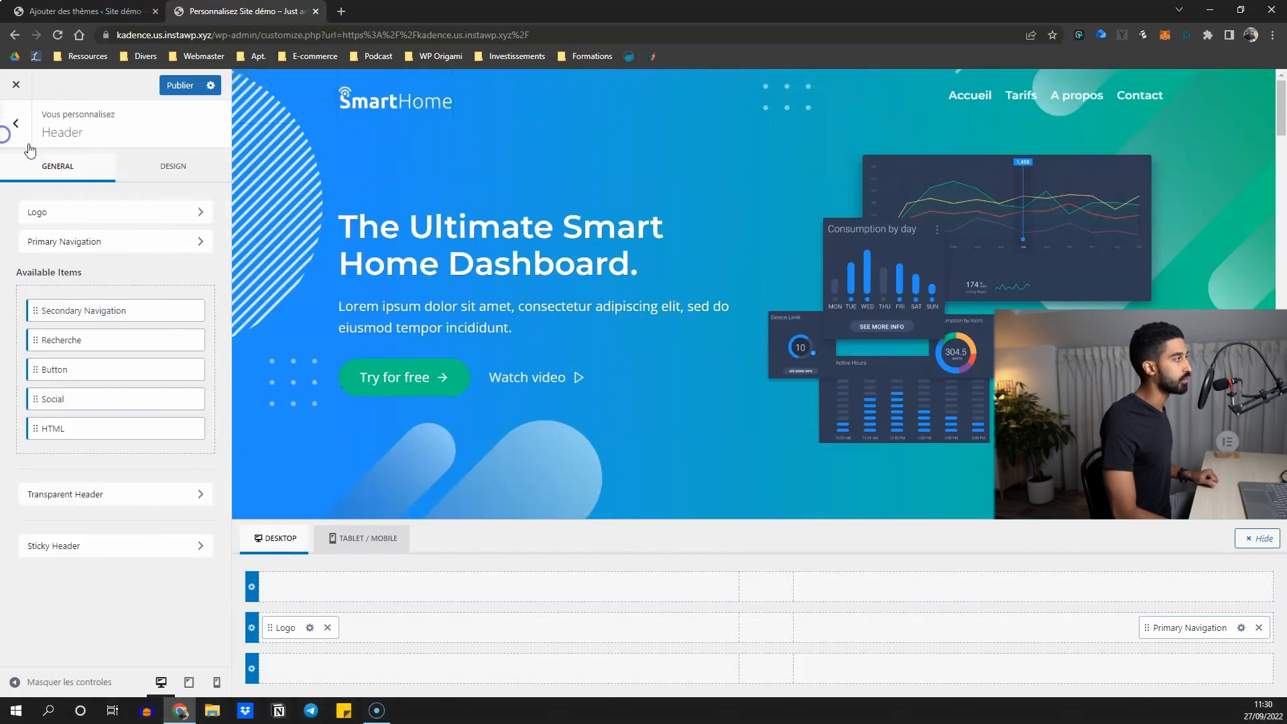
click(63, 497)
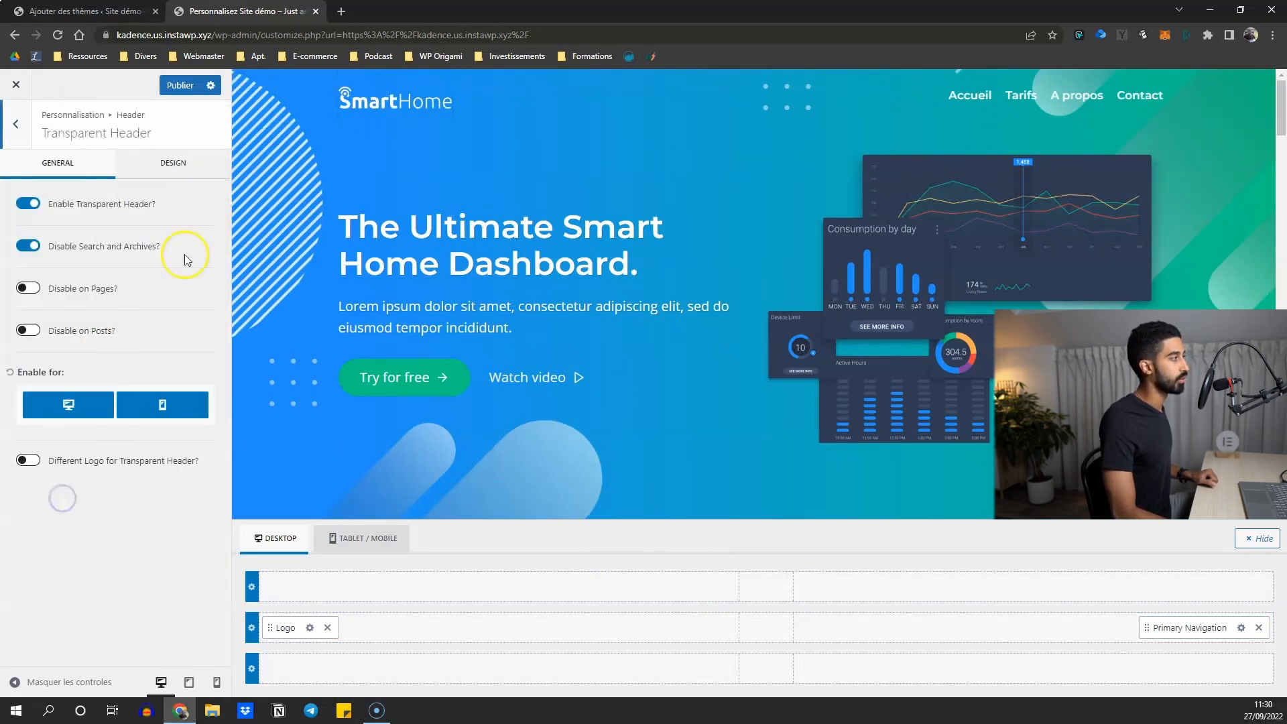
scroll(544, 299, down, 4)
scroll(542, 335, up, 4)
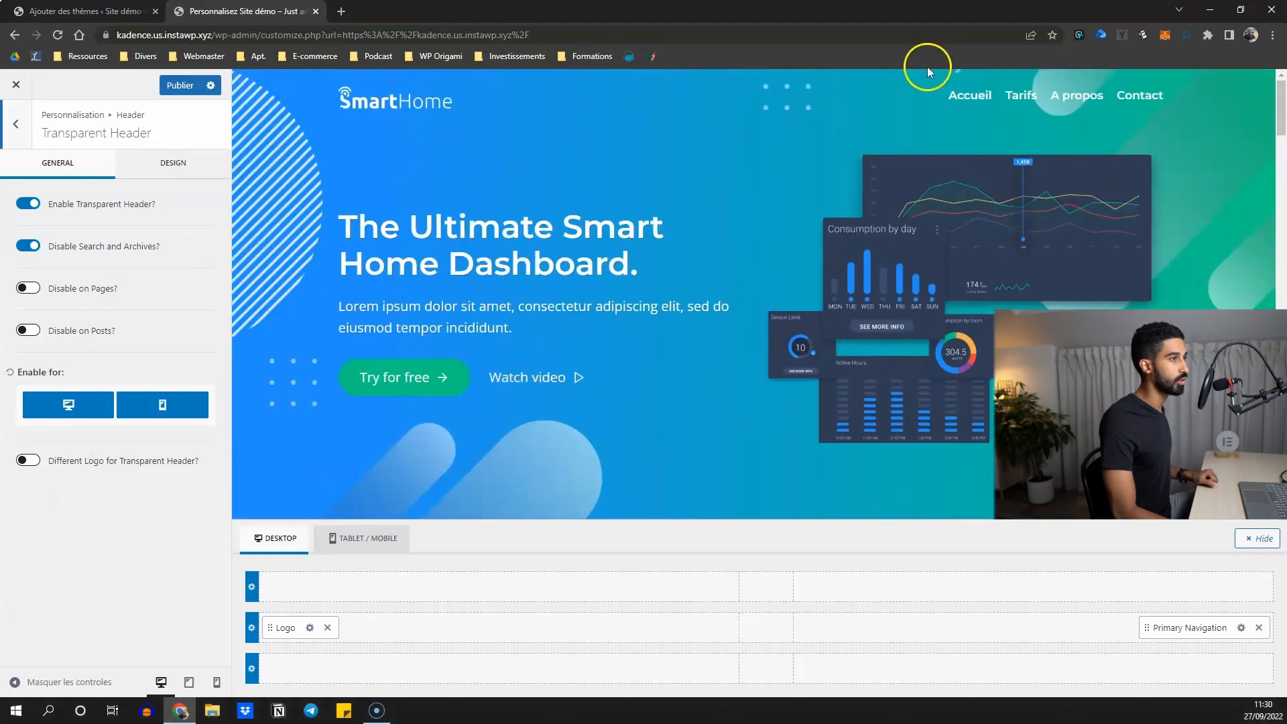
click(1021, 100)
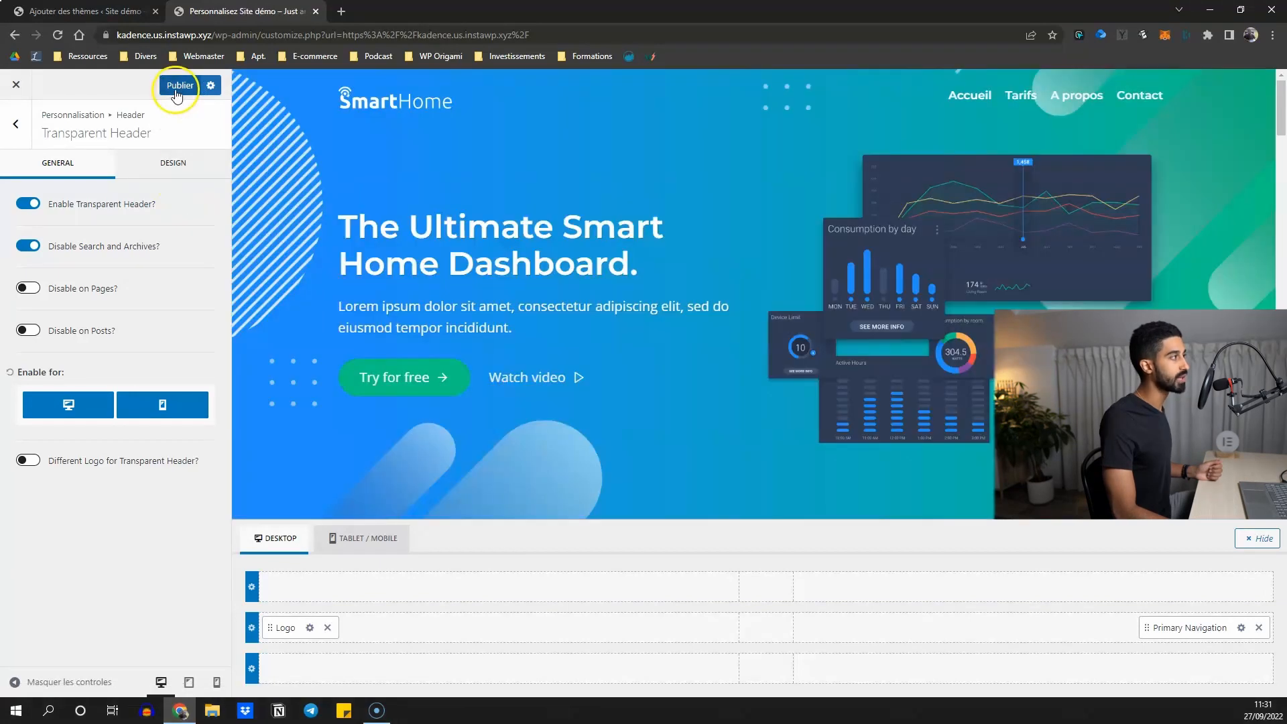
Publish the header changes and close the Customizer to view the live home page
click(177, 93)
click(16, 84)
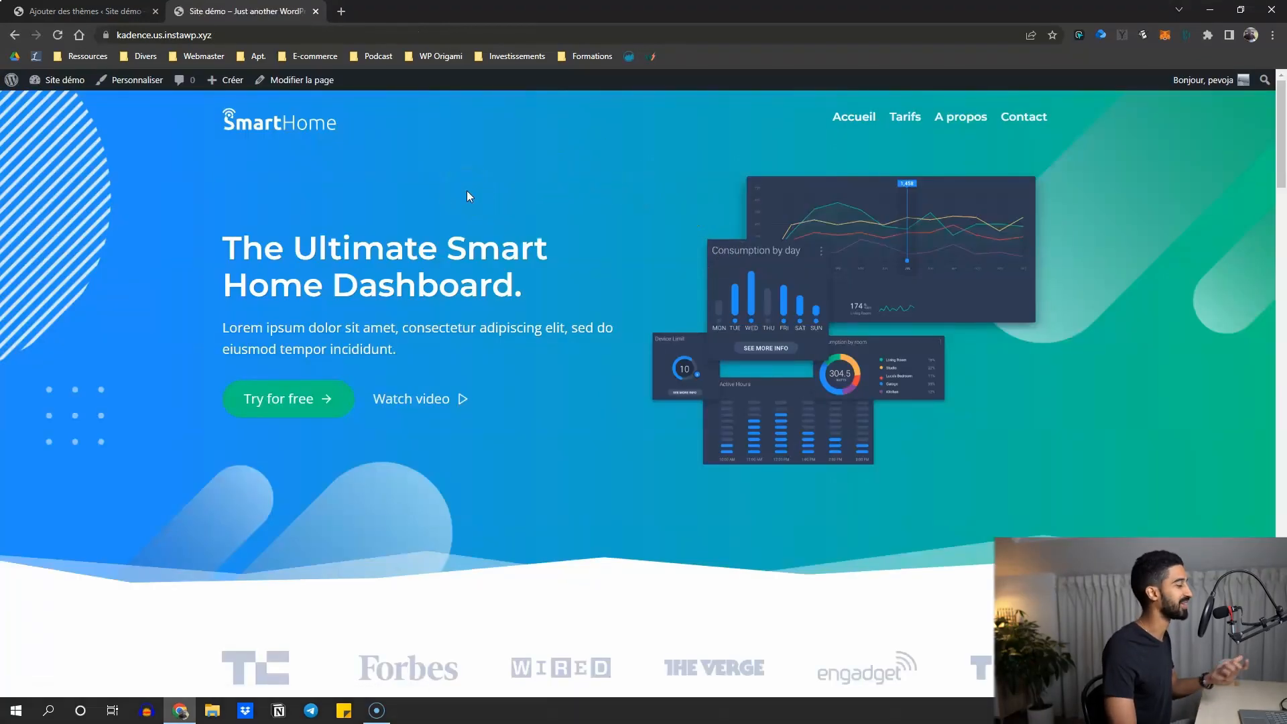
click(319, 125)
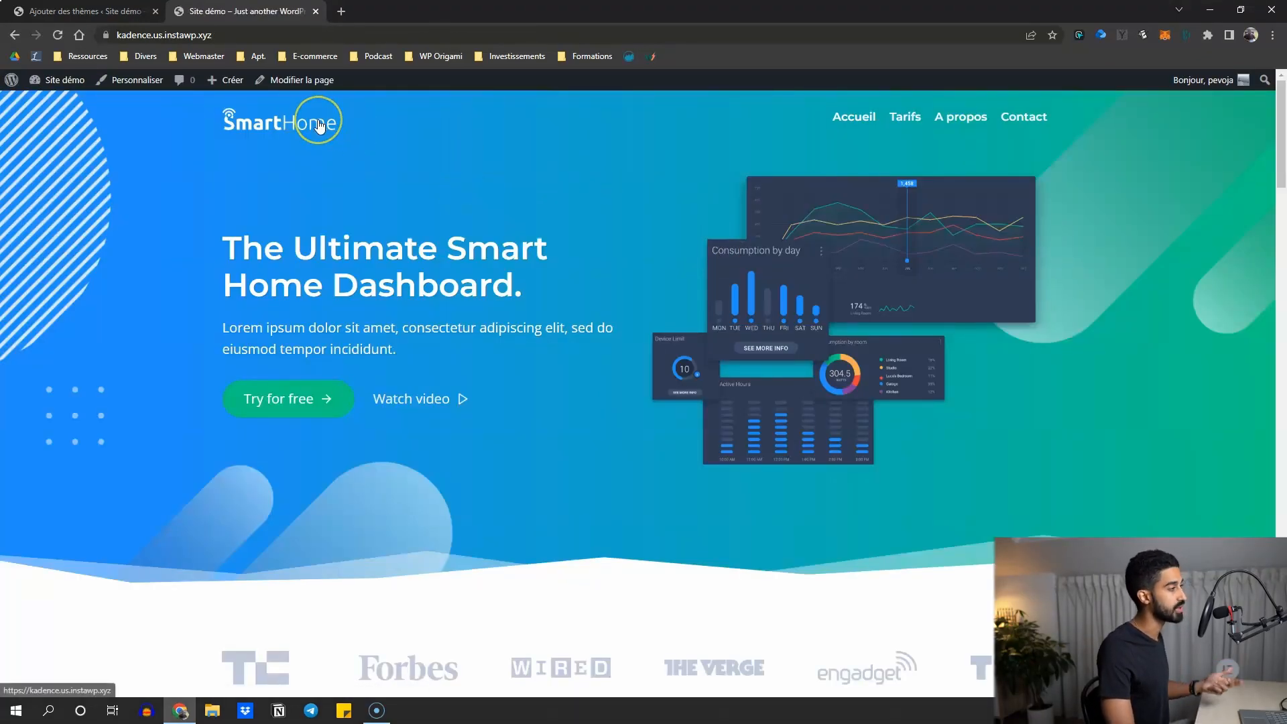
click(310, 123)
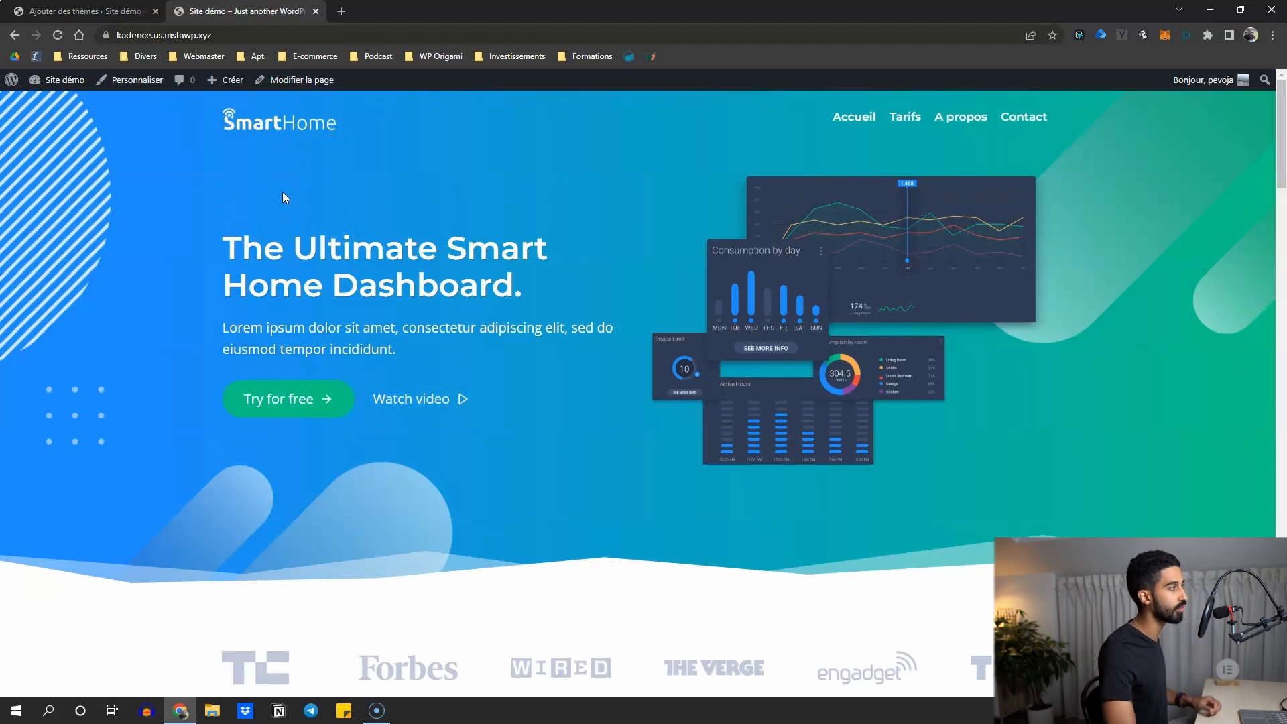
Increase the top padding of the hero row on the Accueil page, then update the page and view it
click(306, 83)
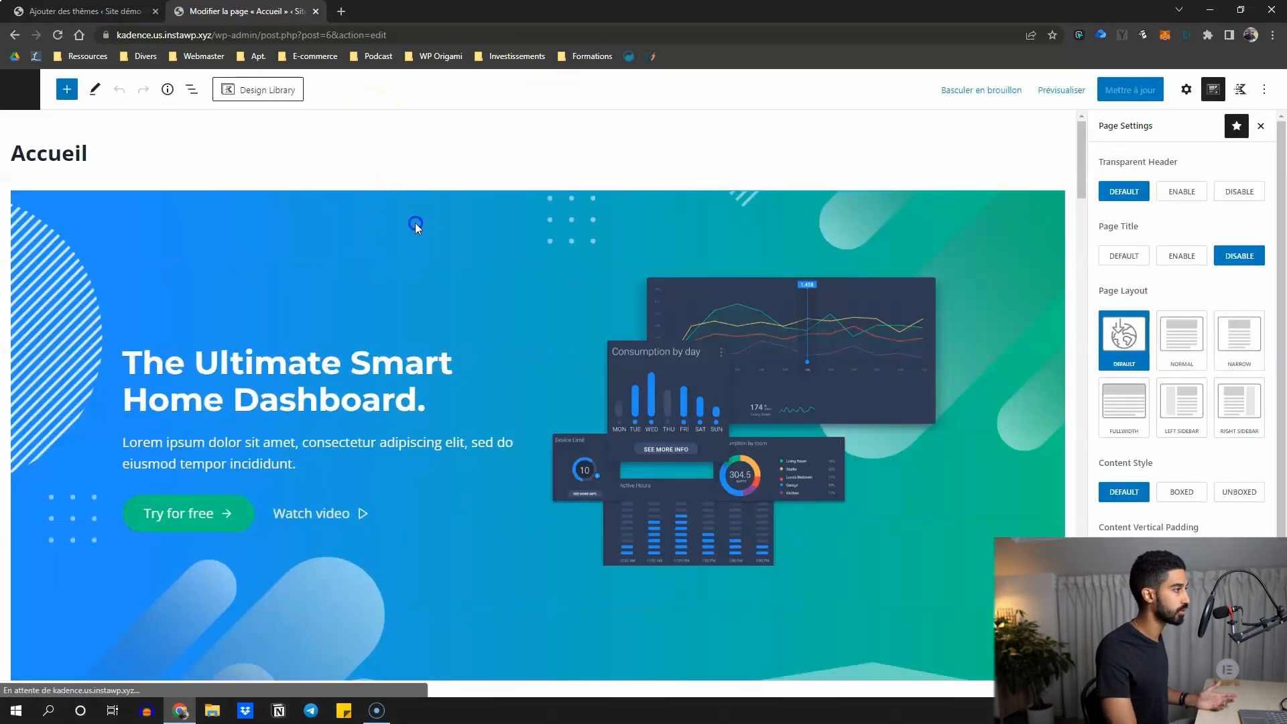
click(415, 222)
drag(416, 223, 425, 192)
click(1124, 96)
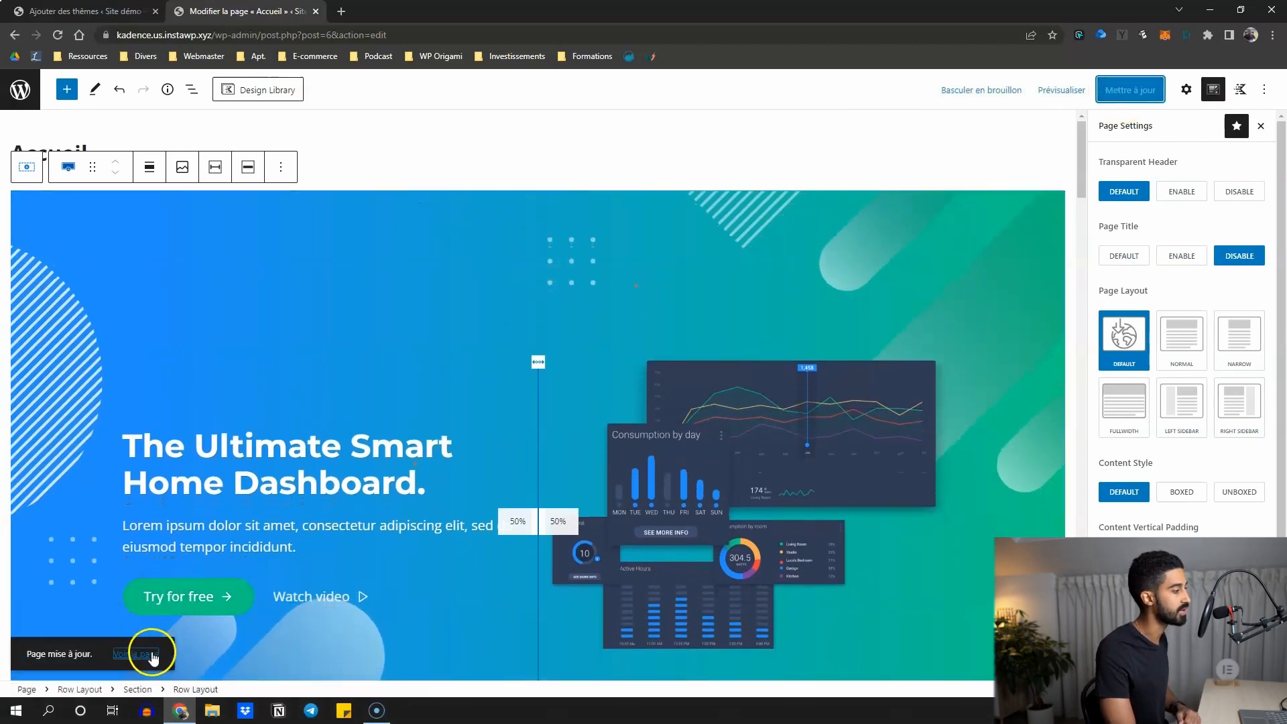
click(136, 654)
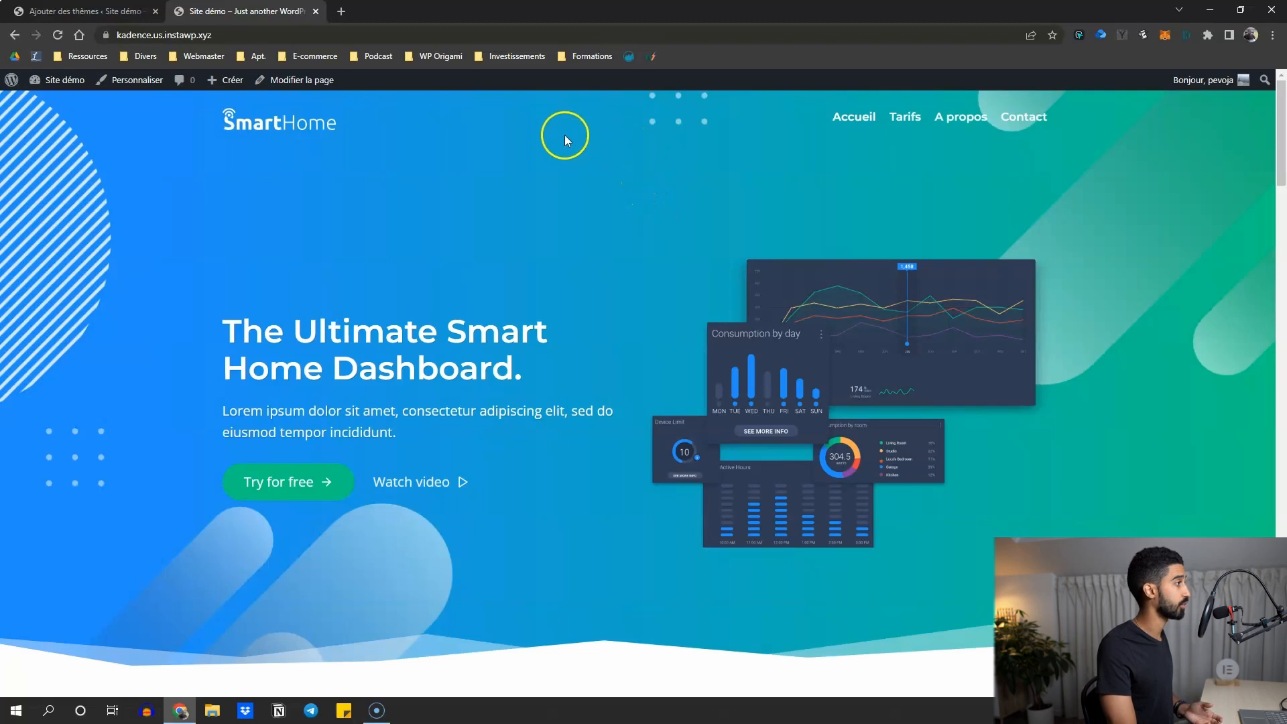
Reopen the Customizer from the home page and go to the header's Transparent Header settings
click(136, 80)
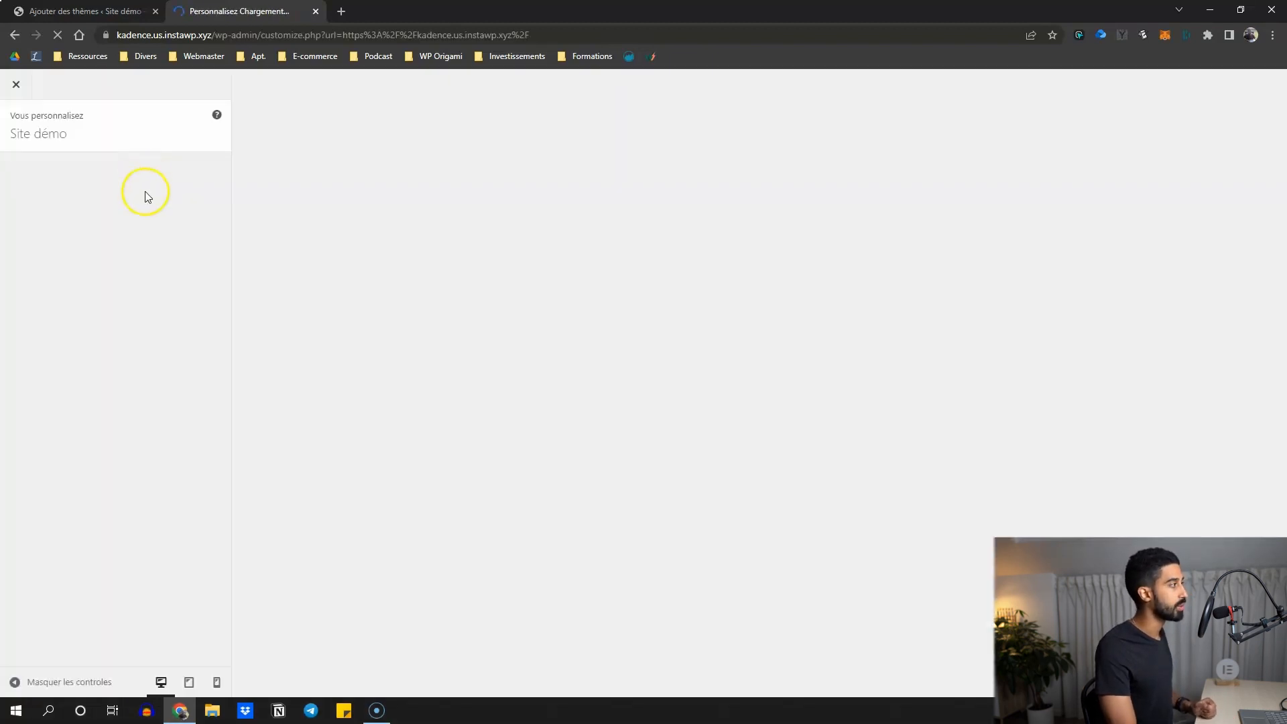
click(52, 257)
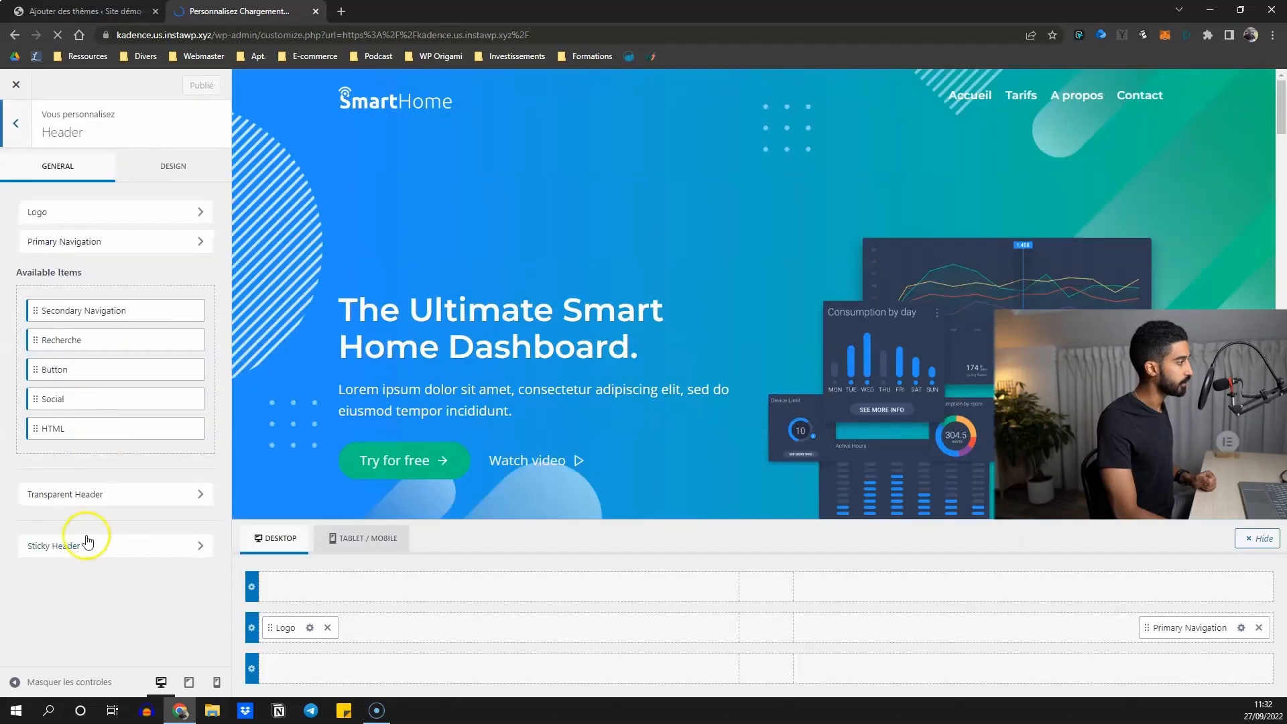
click(85, 509)
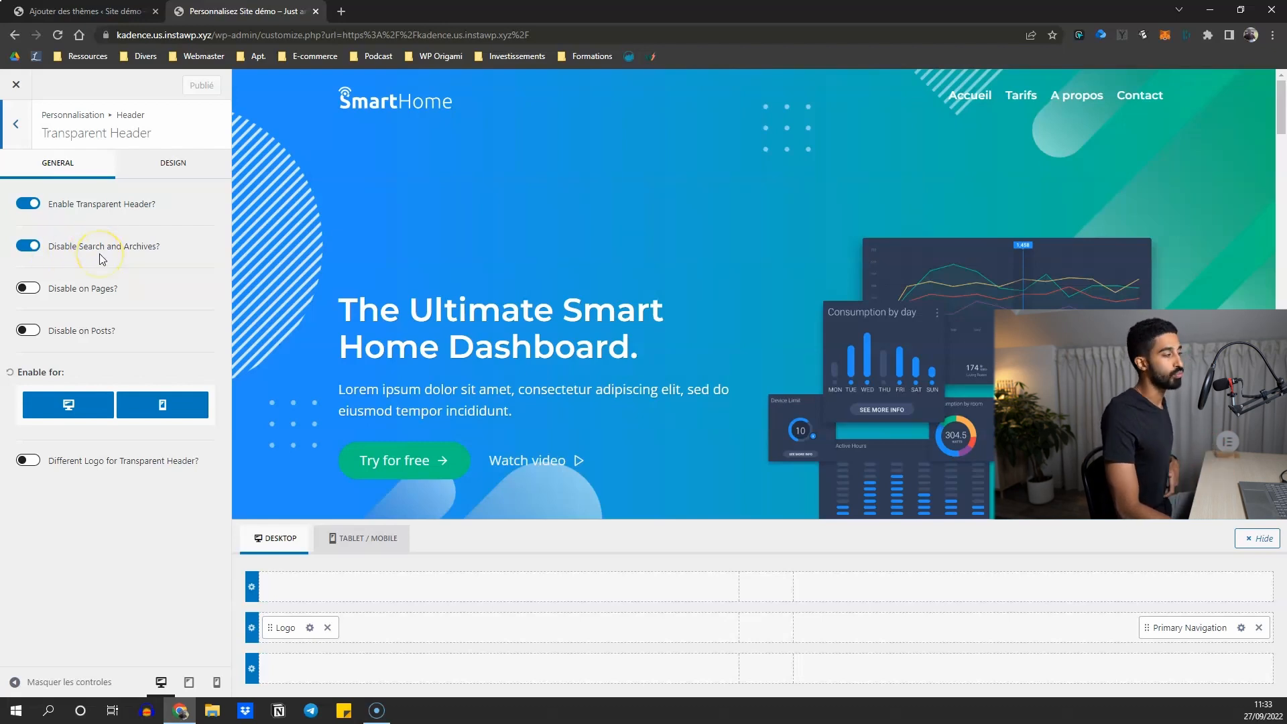
click(49, 242)
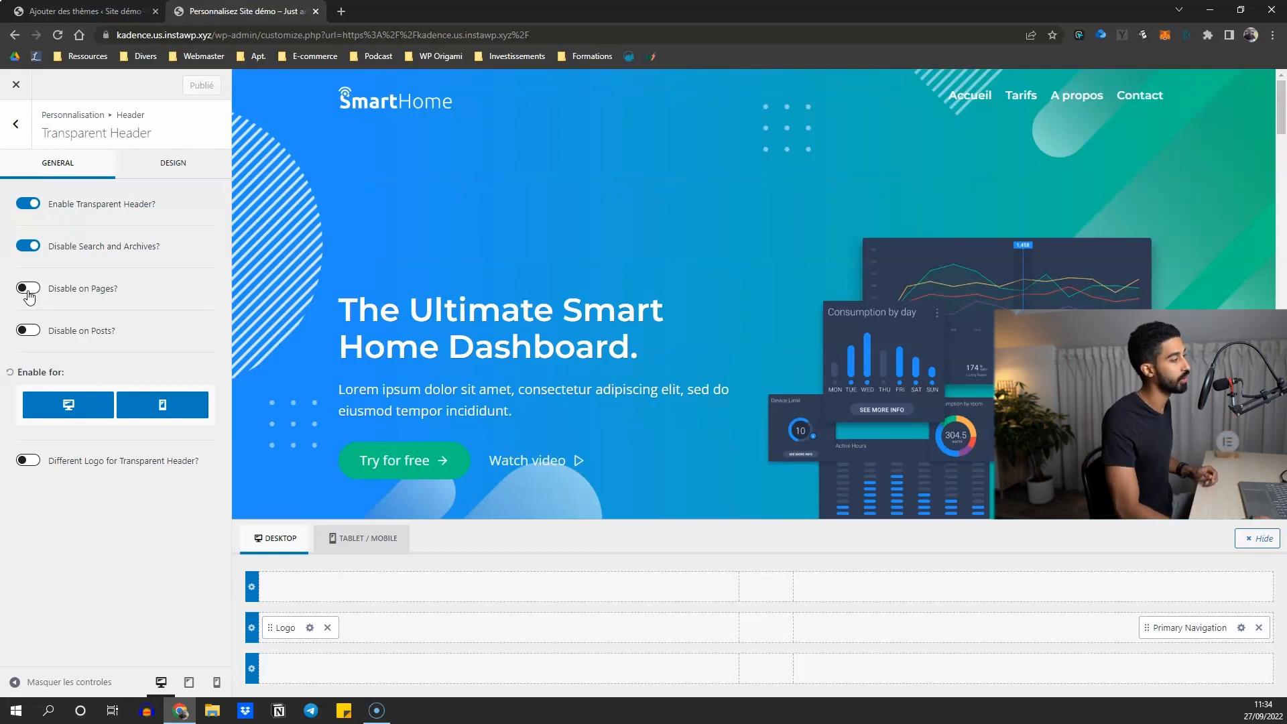
Try the Disable on Pages and Disable on Posts options of the transparent header, switching both back off
click(29, 289)
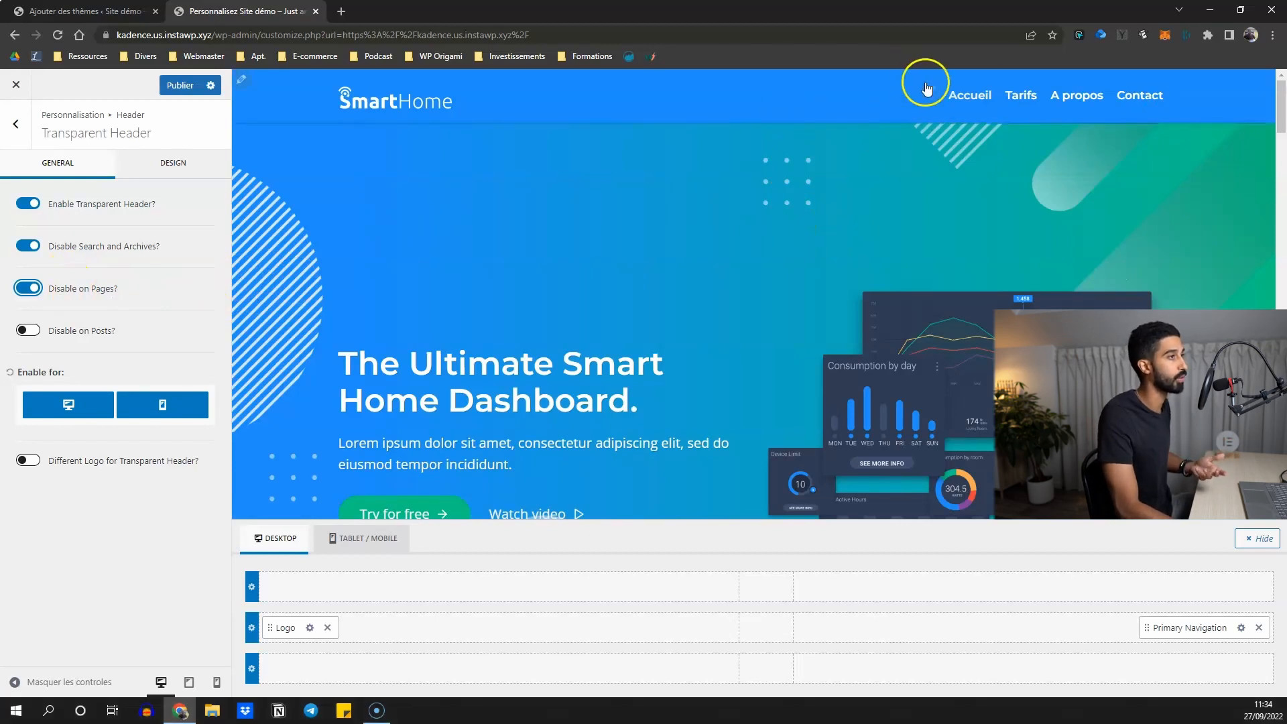
click(28, 289)
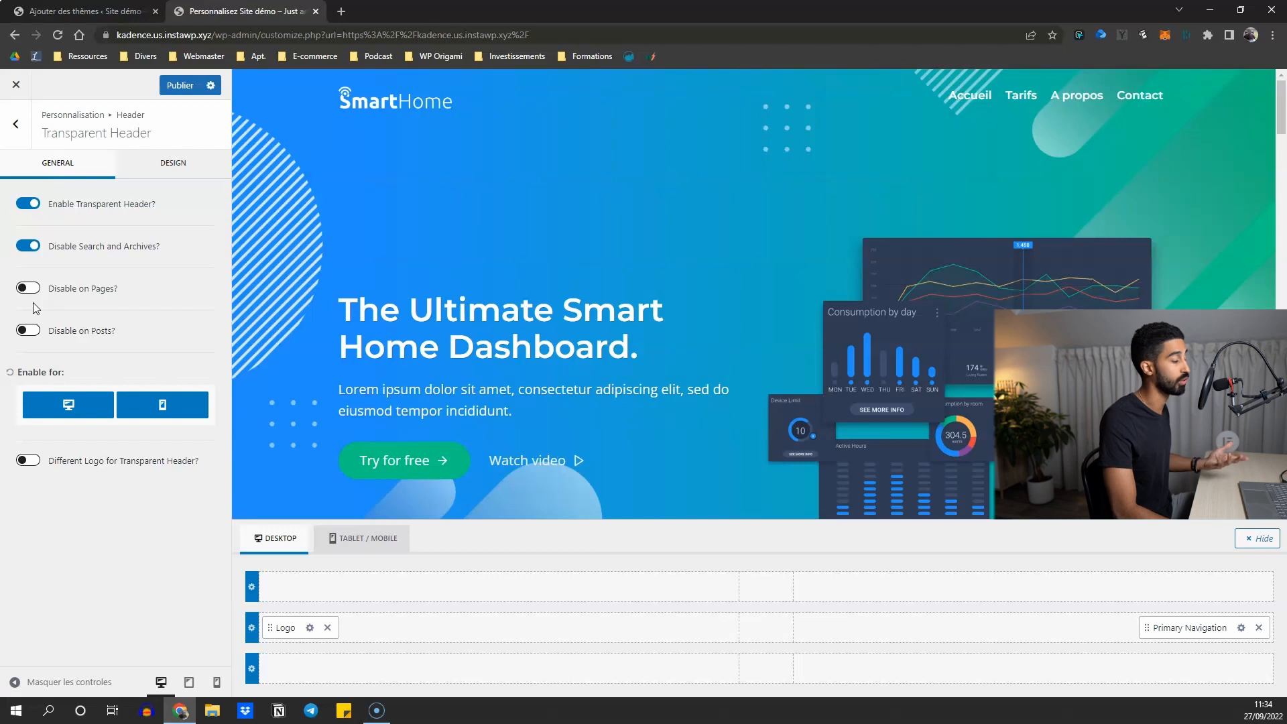
click(28, 331)
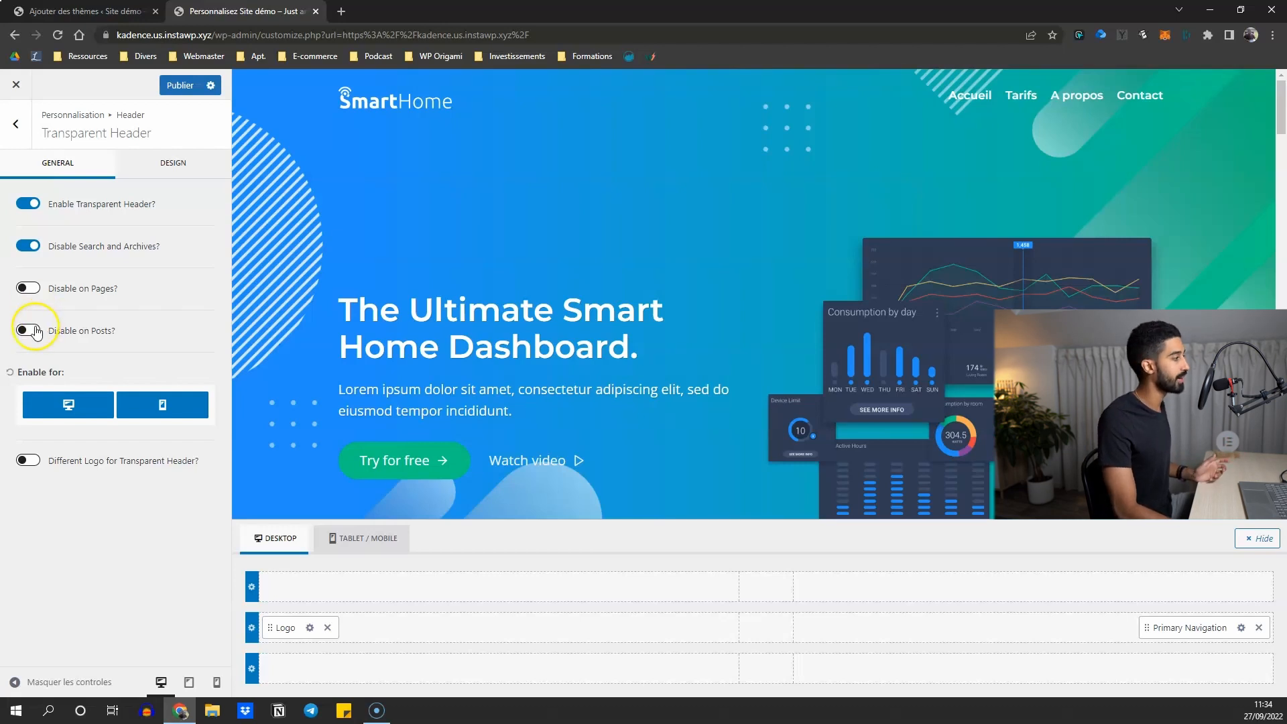
click(30, 330)
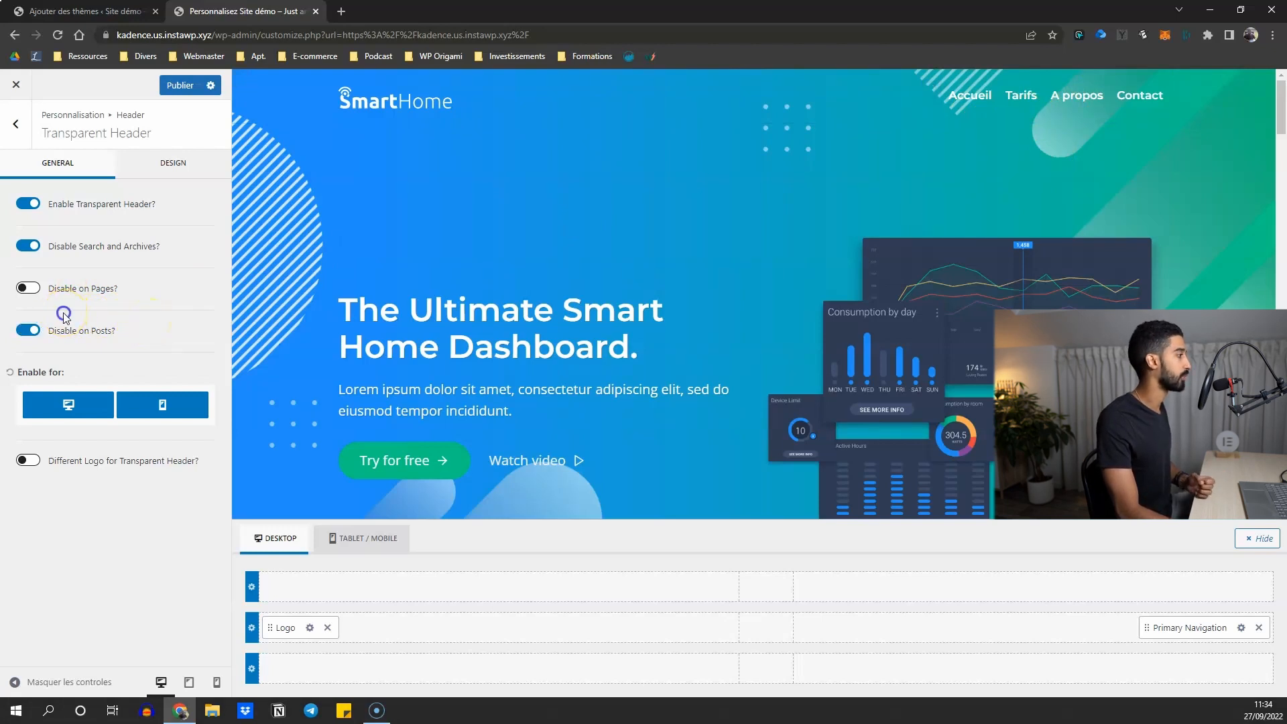
click(30, 329)
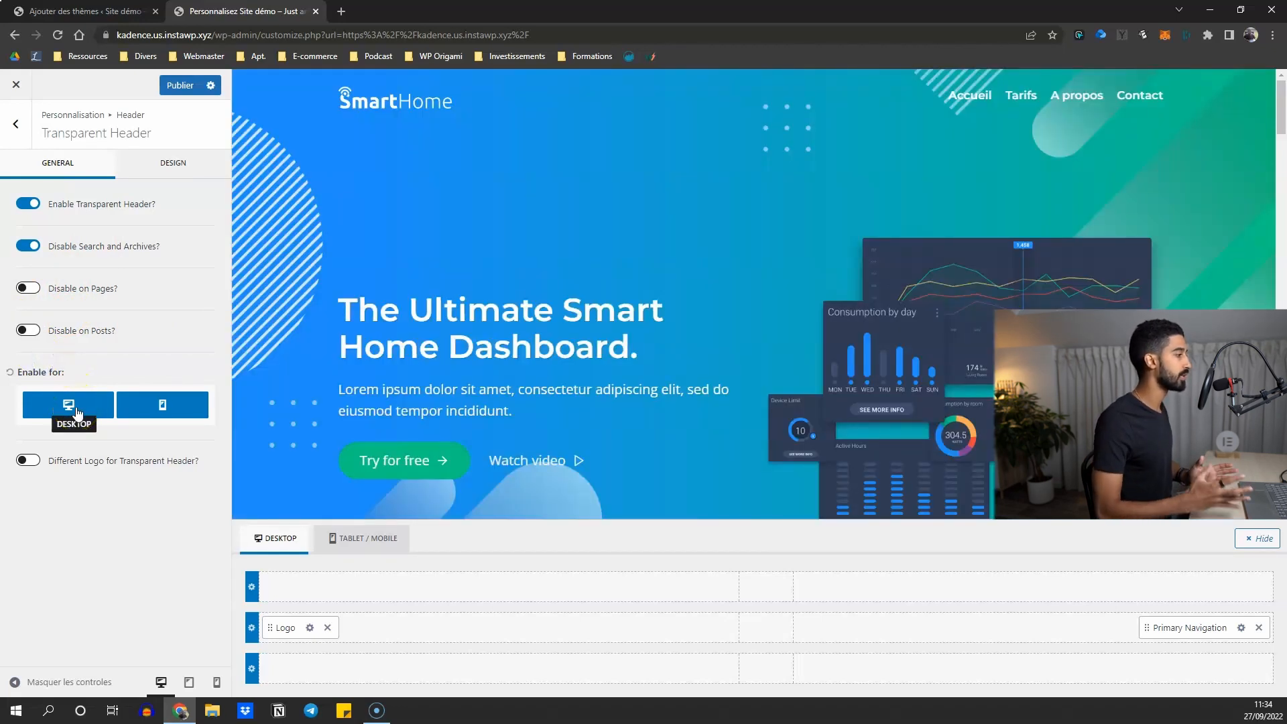
Turn off the transparent header for mobile, keeping it enabled for desktop only
click(164, 411)
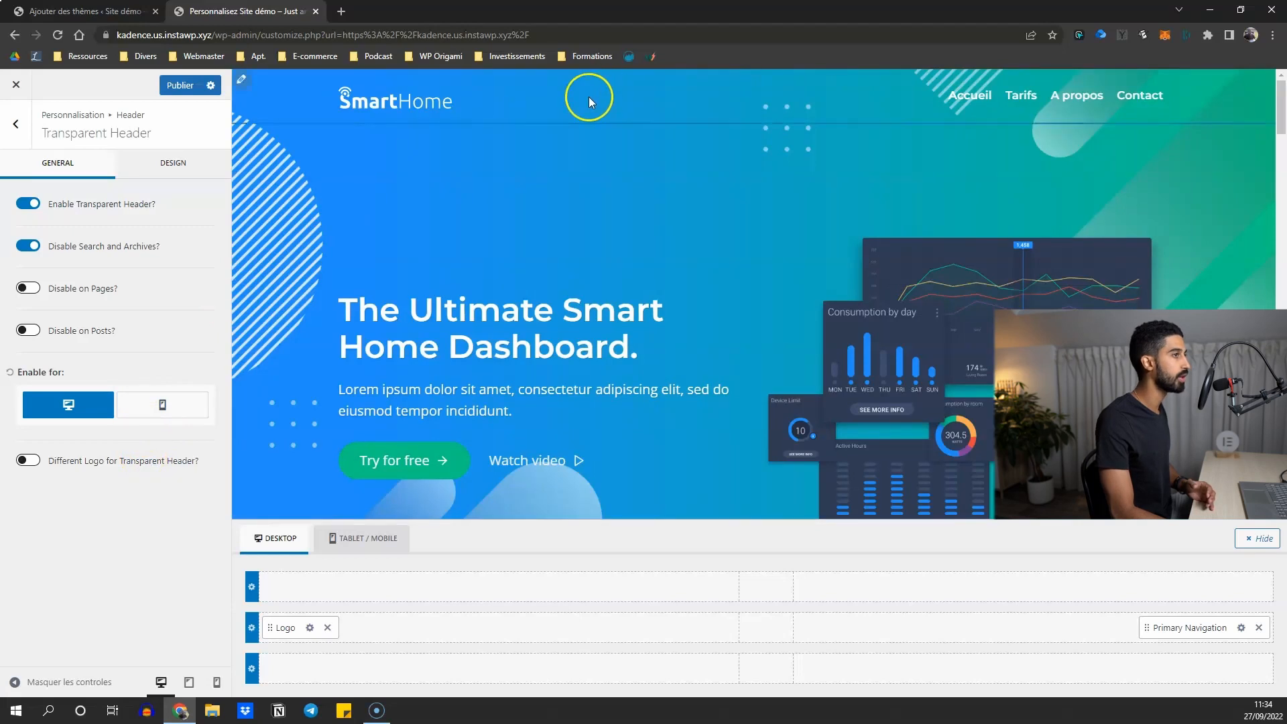
Re-enable the transparent header for mobile, and try the Different Logo for Transparent Header option, switching it back off
click(167, 410)
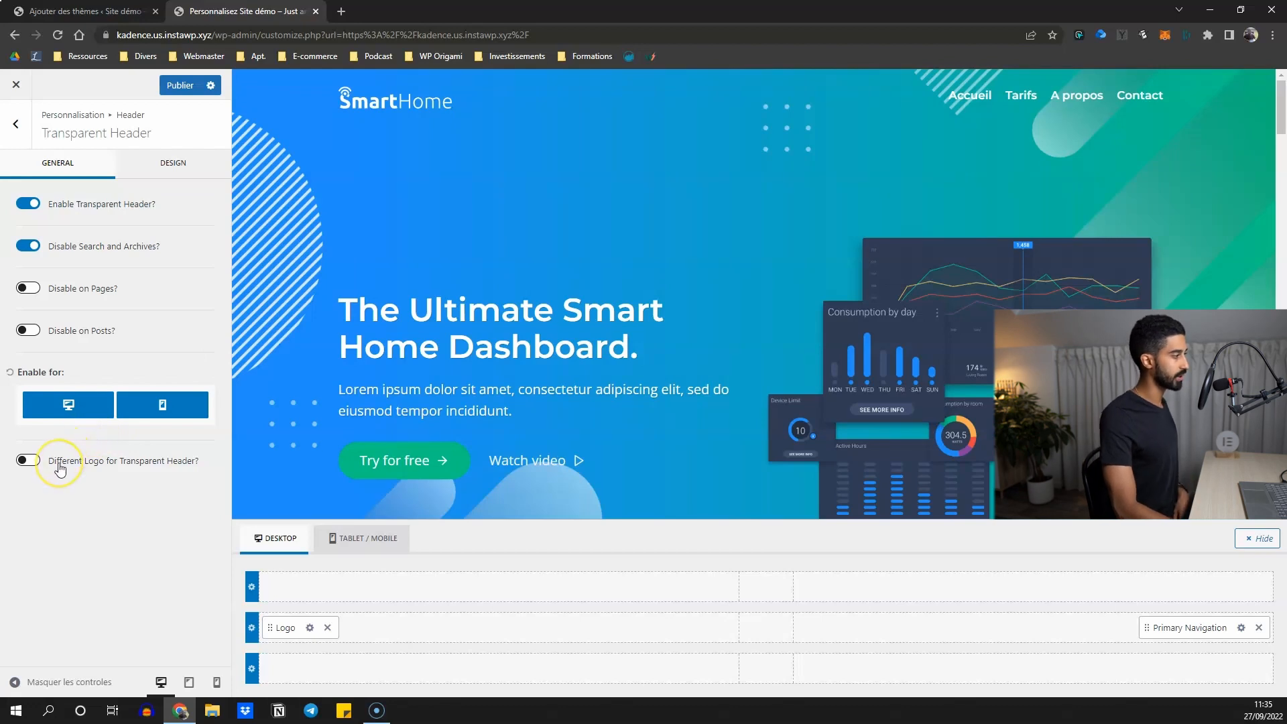
click(30, 461)
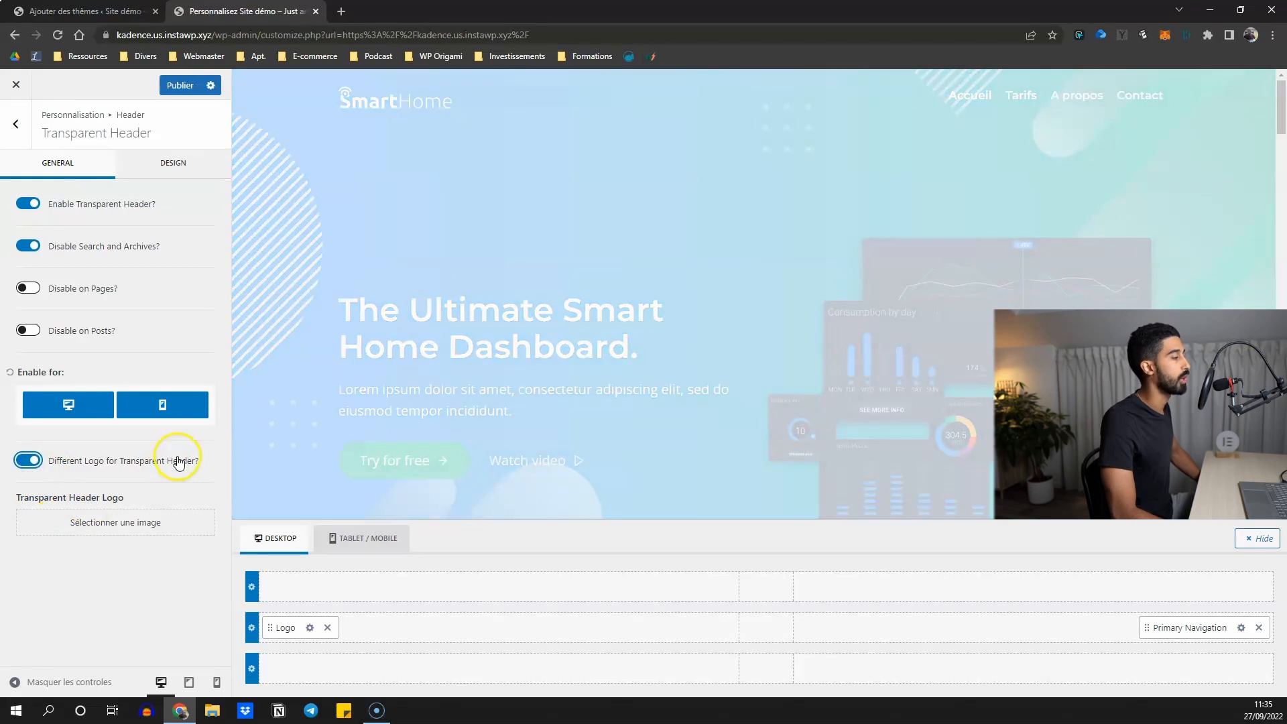
scroll(433, 198, down, 4)
scroll(431, 201, up, 4)
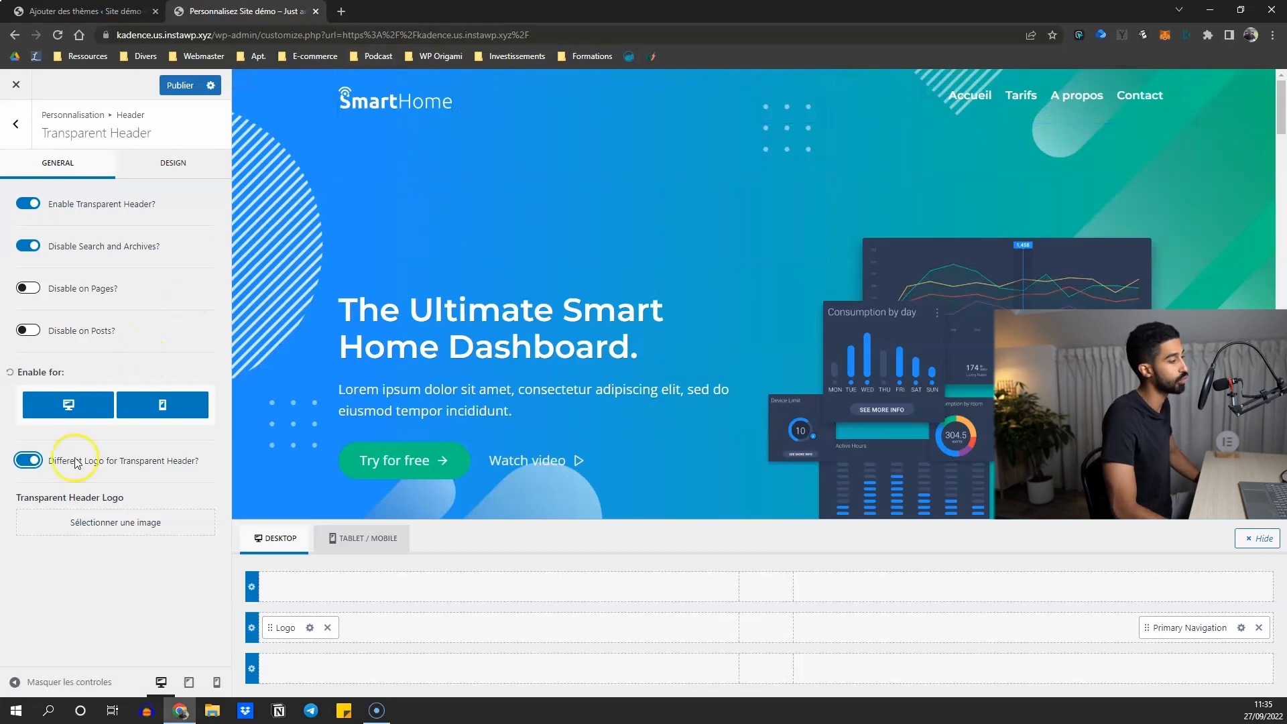
click(34, 465)
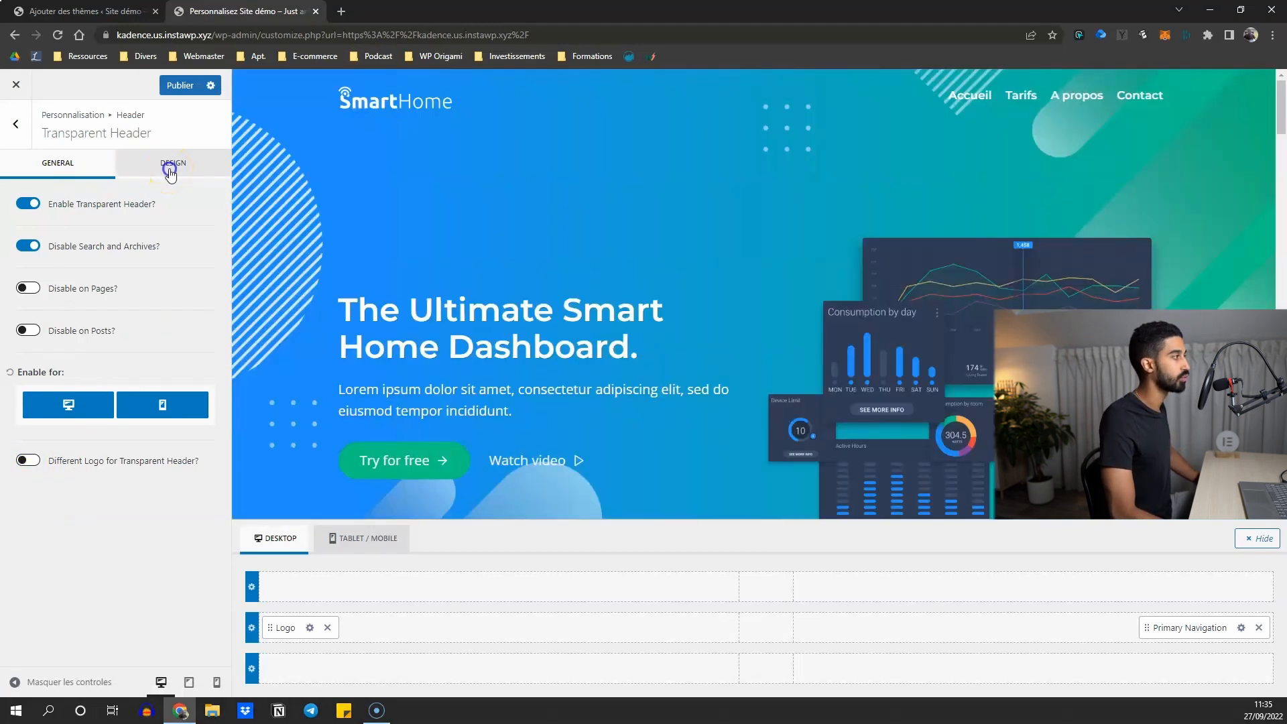
In the transparent header's design settings, try the dark palette colour 232D41 for the navigation links, then reset the Navigation Colors
click(171, 167)
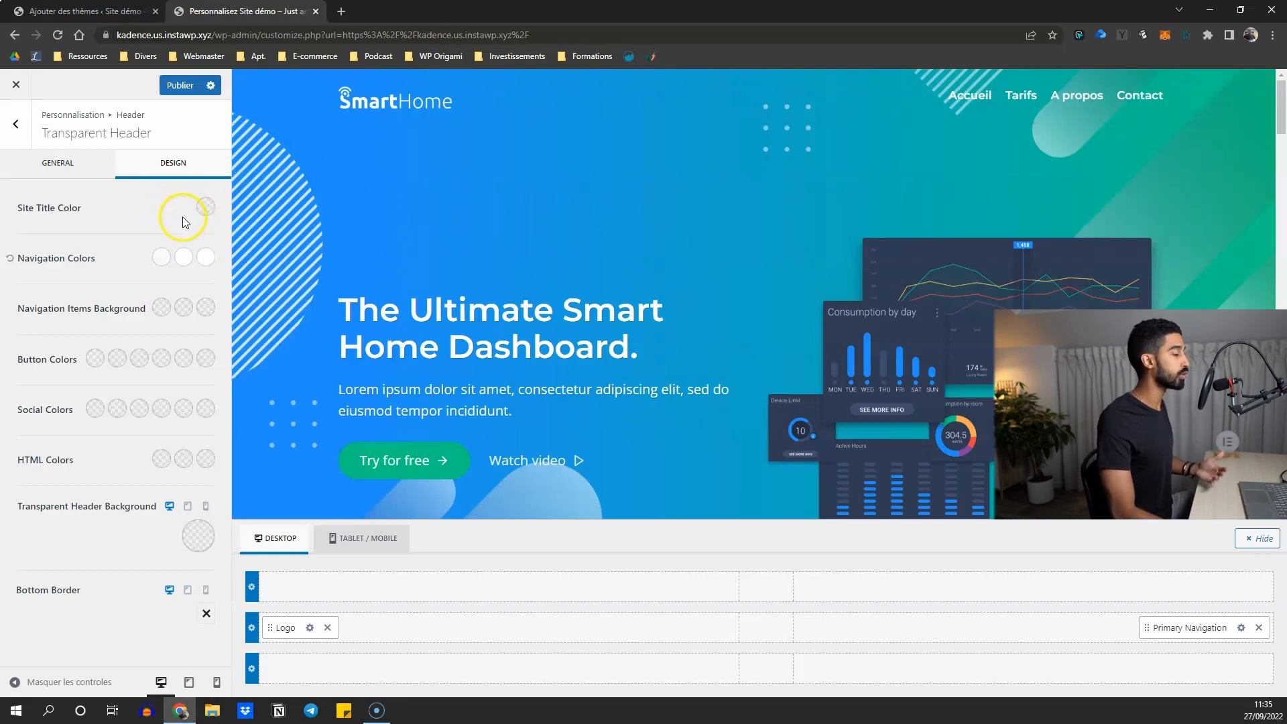
click(161, 257)
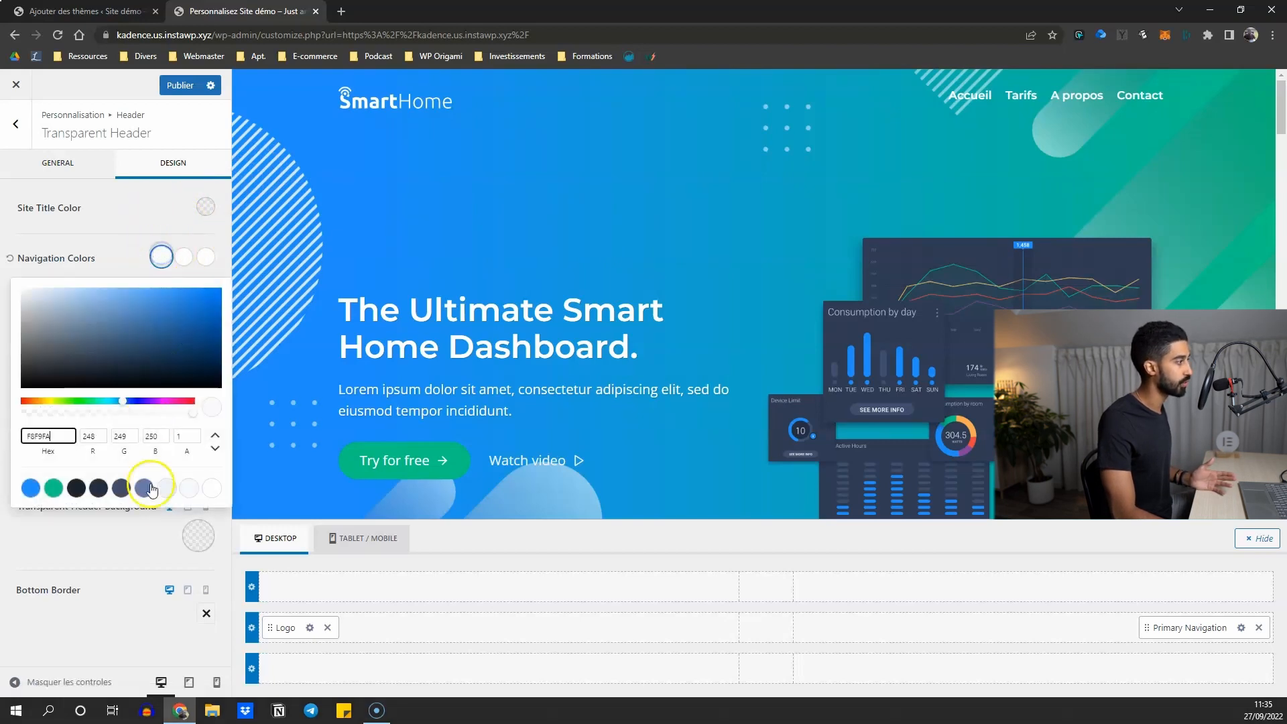
click(98, 487)
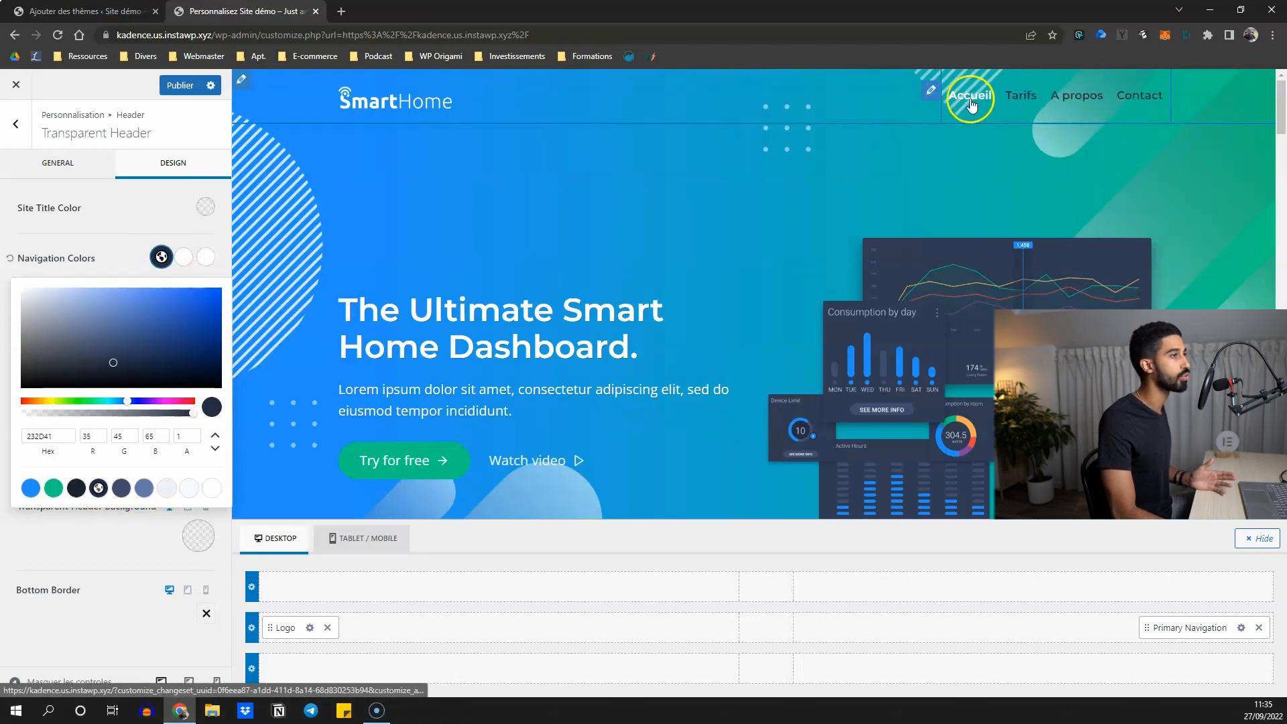
click(138, 257)
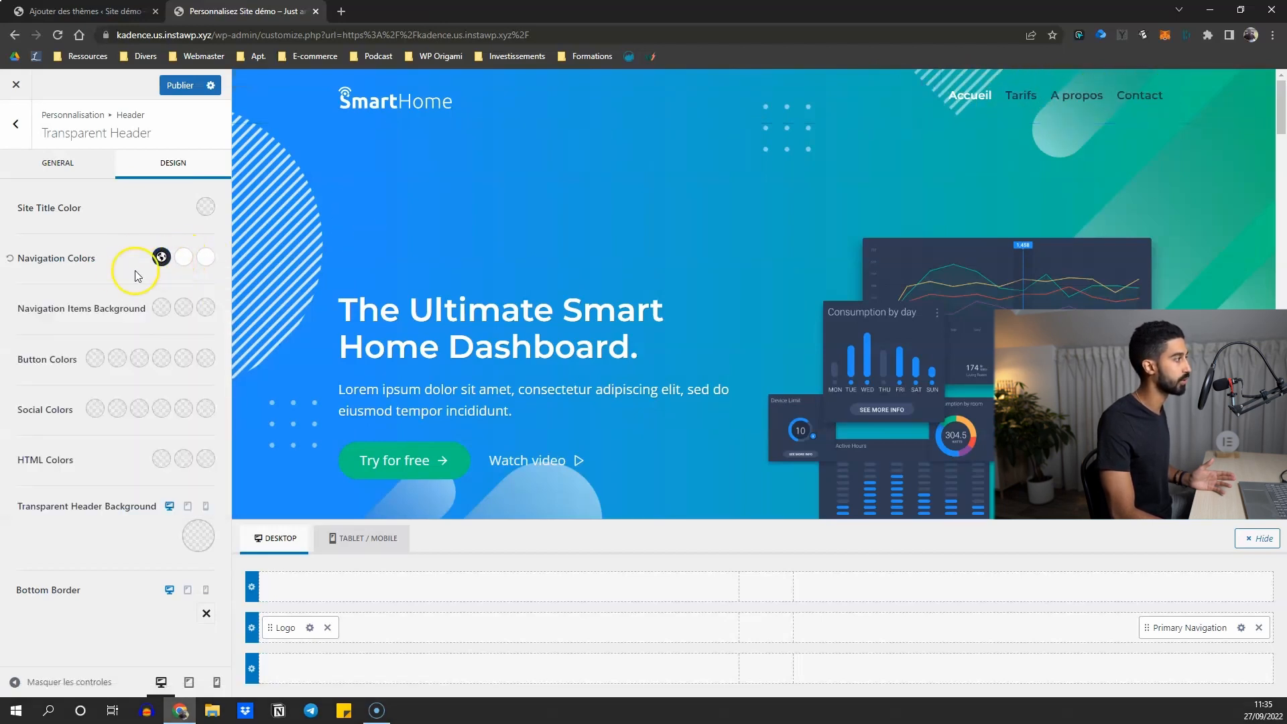
click(10, 258)
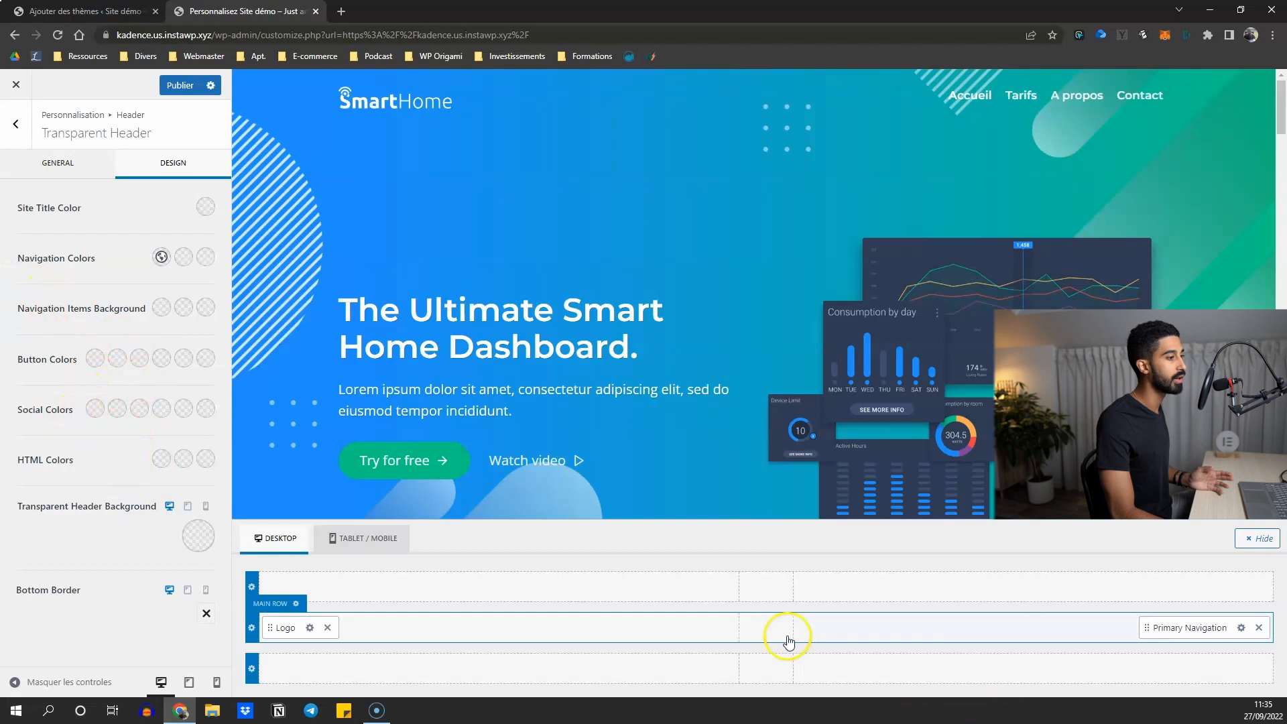
click(764, 633)
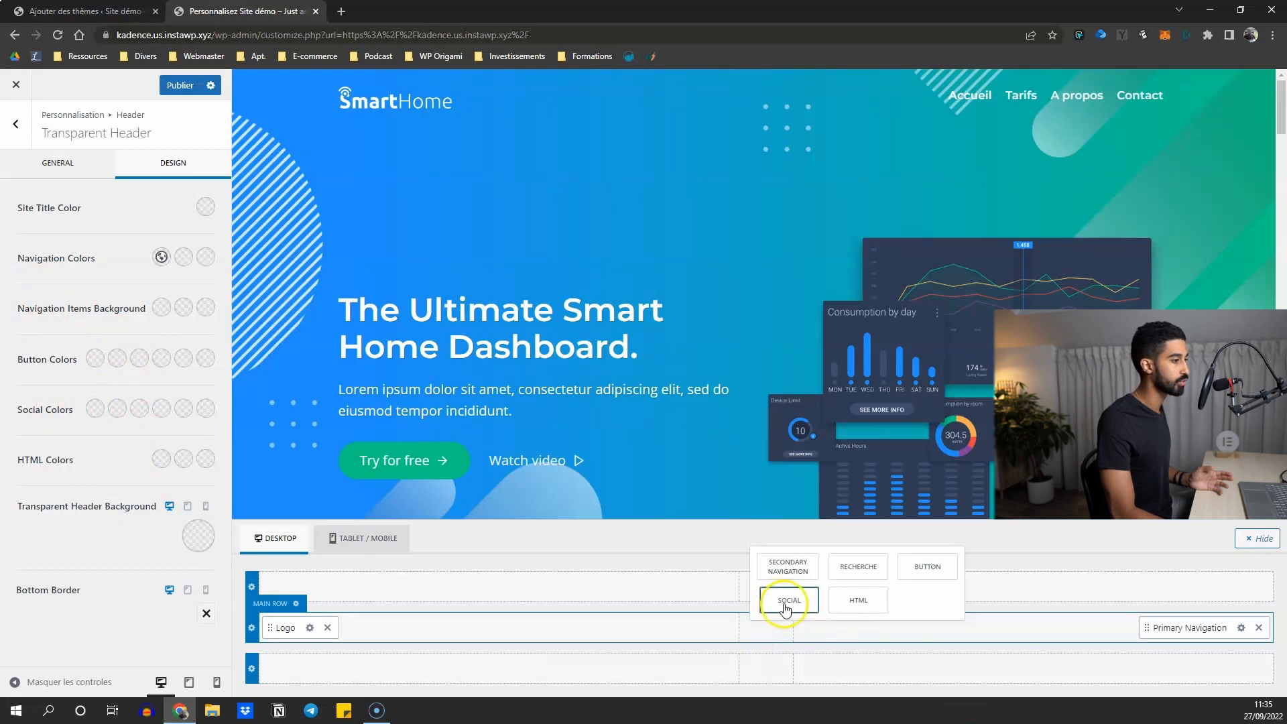
click(69, 388)
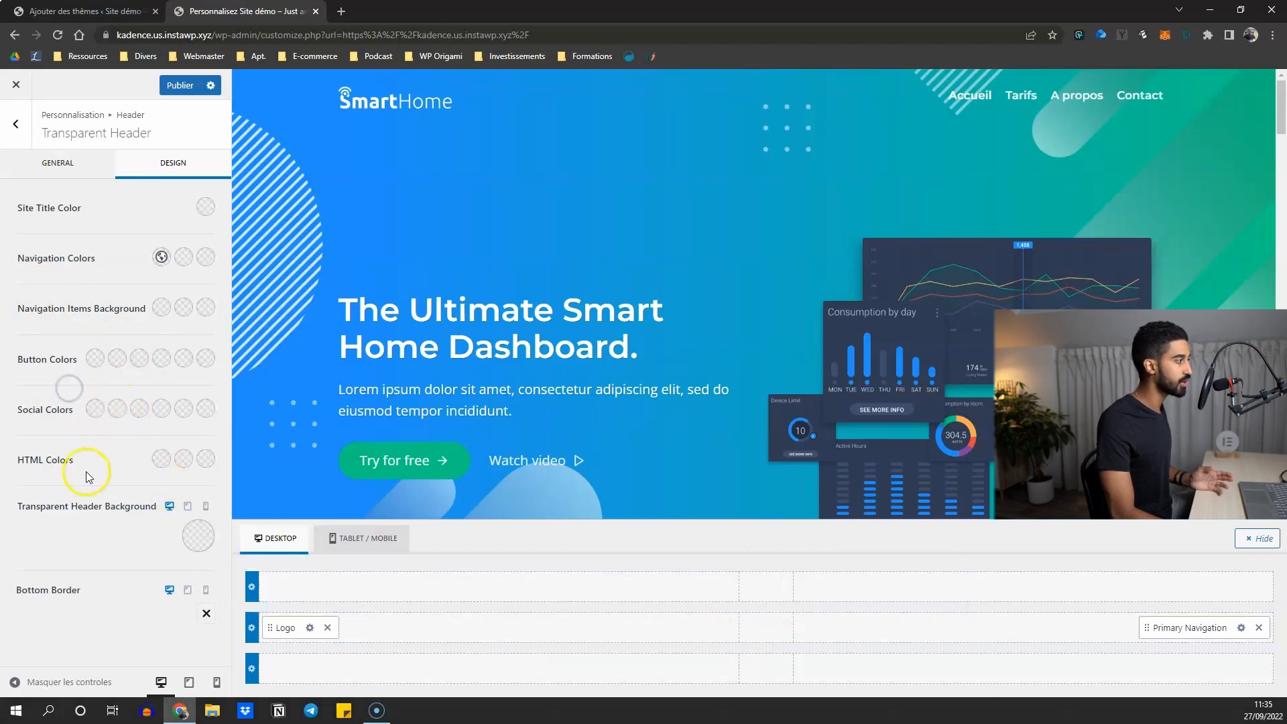
Try a black Transparent Header Background at 0.13 opacity, then reset the background to its default
click(196, 535)
drag(100, 417, 45, 418)
scroll(456, 241, down, 4)
scroll(496, 221, up, 4)
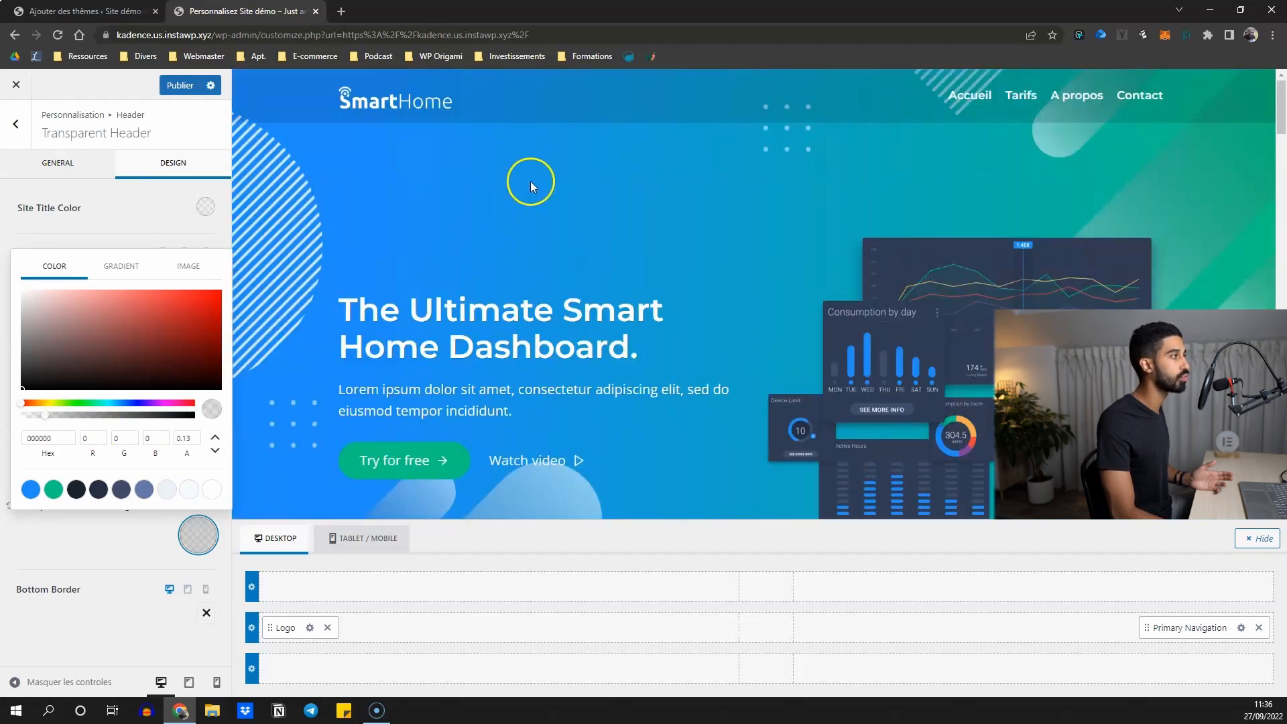
click(124, 237)
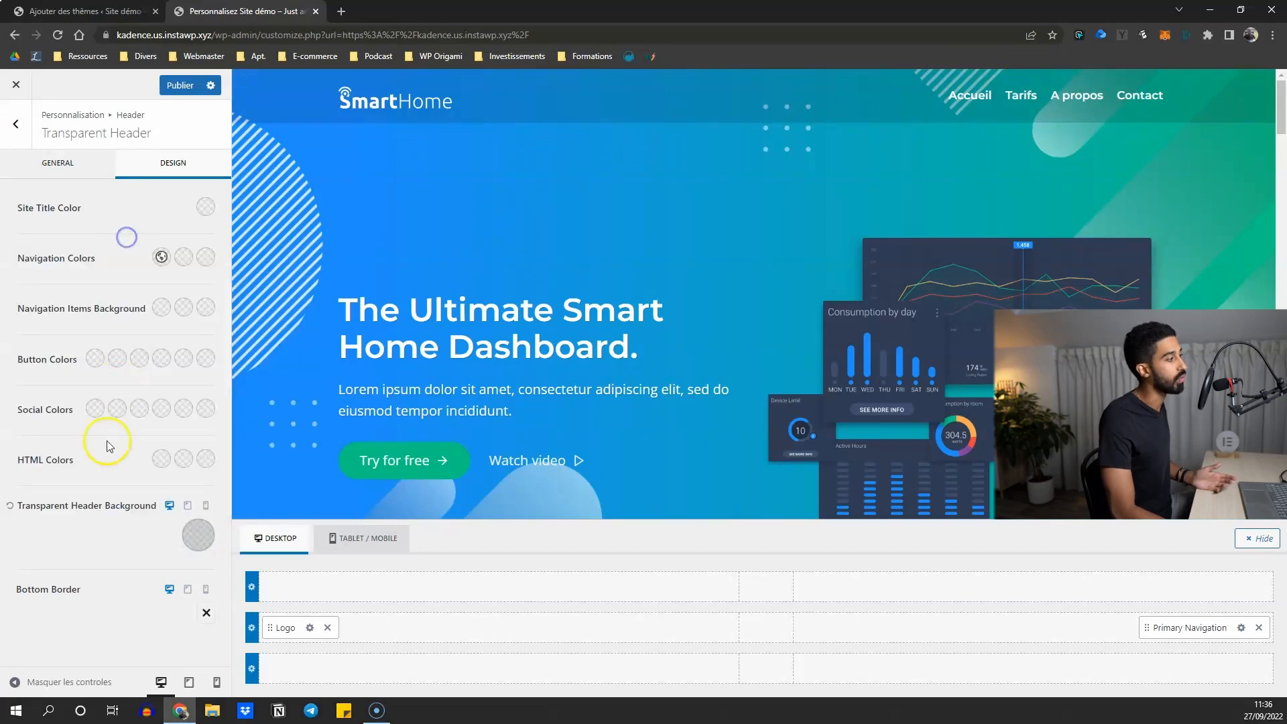
click(9, 507)
Give the transparent header a solid bottom border 6 px wide in the green palette colour
drag(42, 589, 84, 590)
click(204, 612)
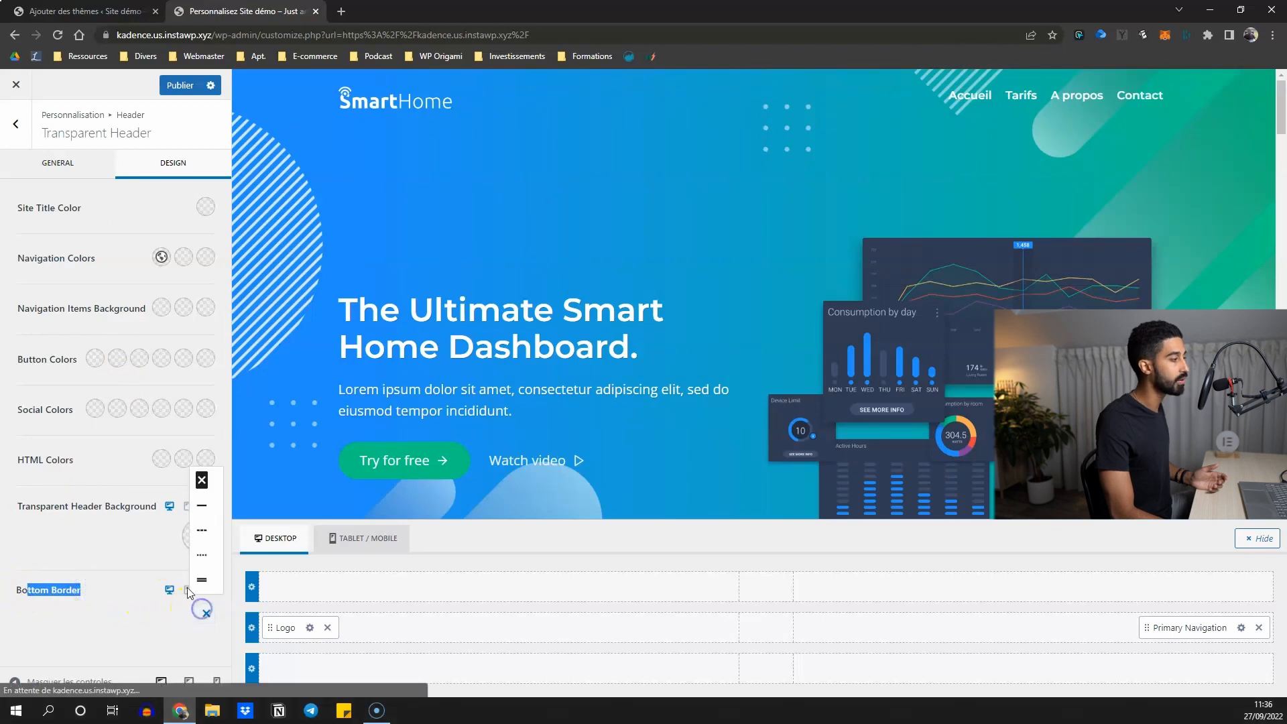
click(202, 505)
click(166, 611)
click(167, 611)
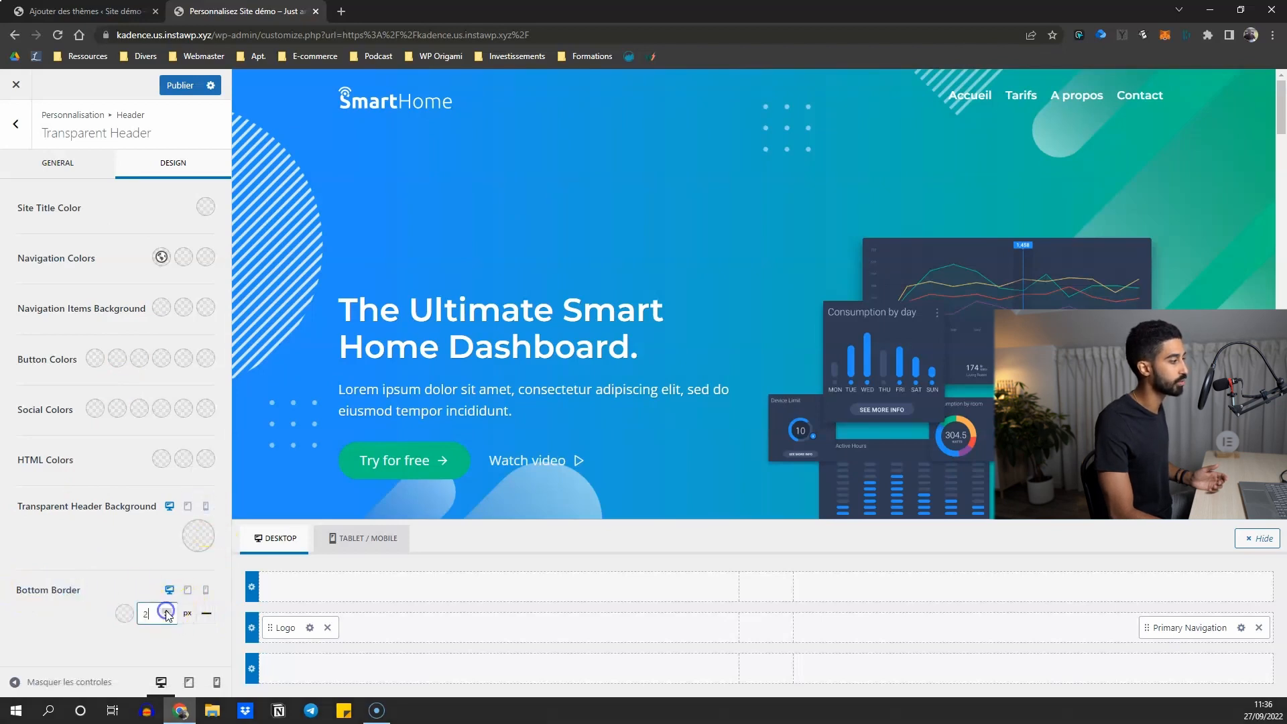
click(125, 612)
click(53, 573)
click(78, 627)
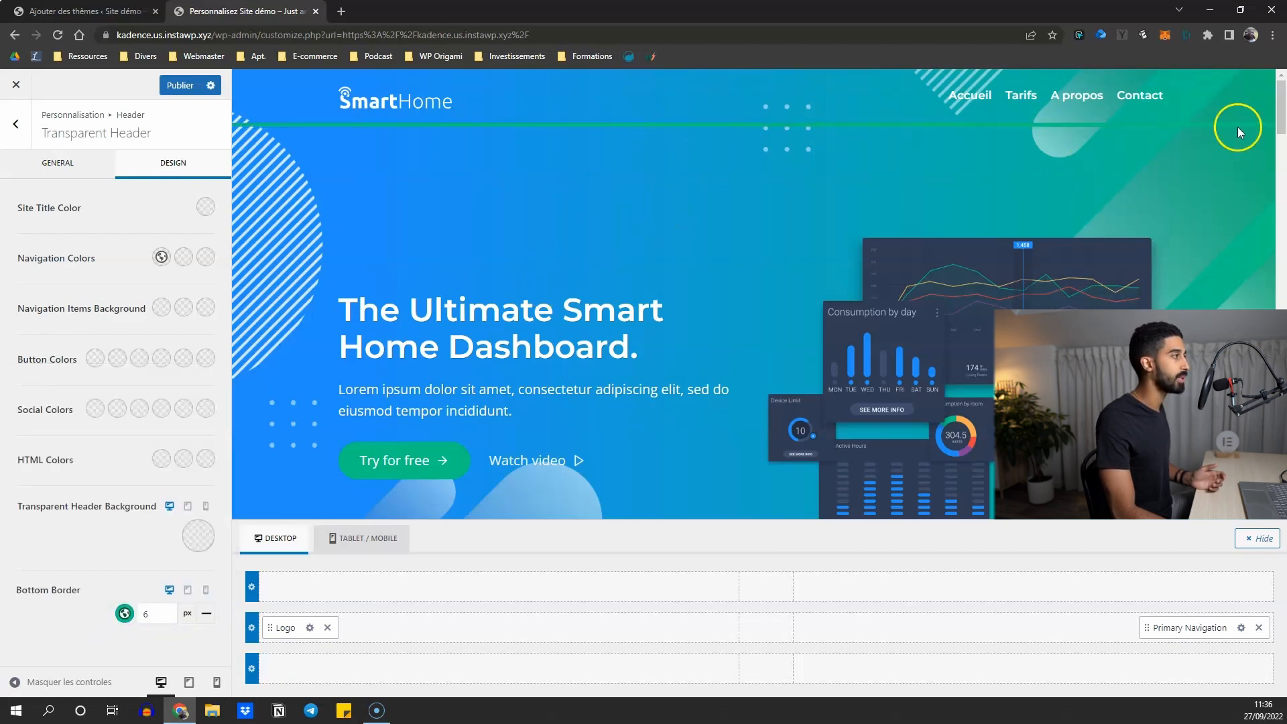
Switch the header's bottom border to the dashed style, then set the border style to none
click(205, 612)
click(203, 535)
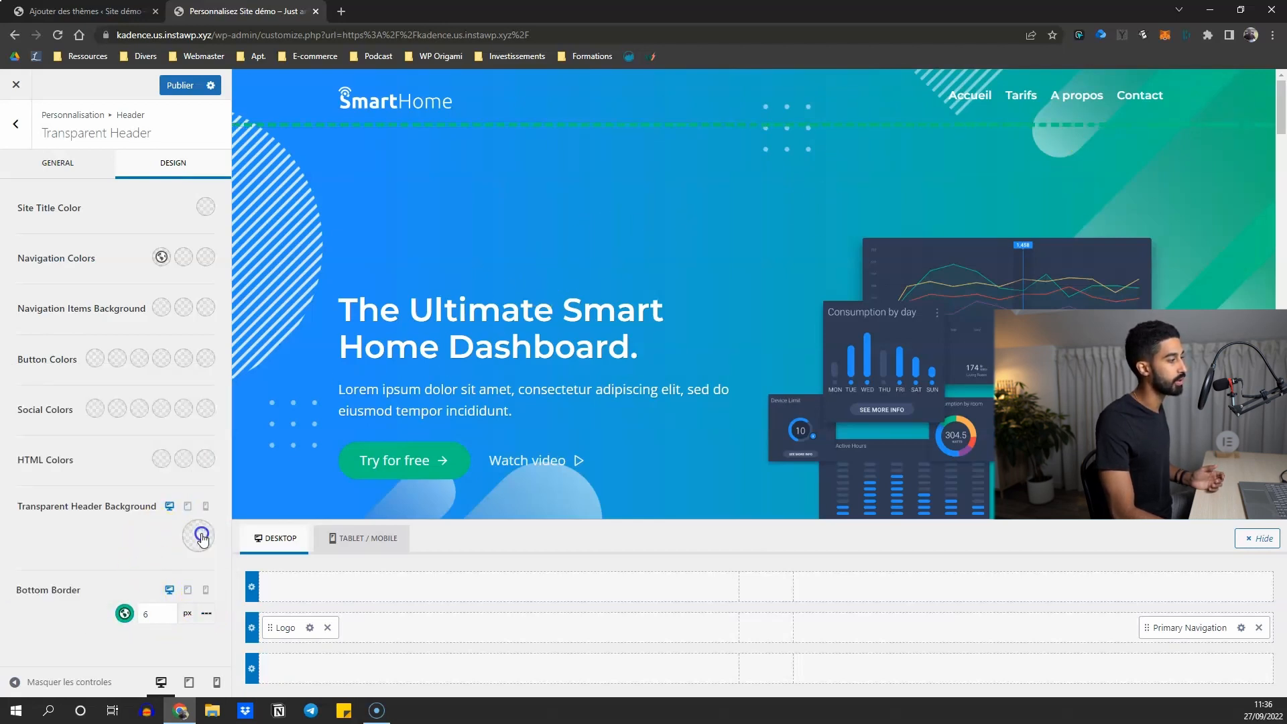
click(205, 613)
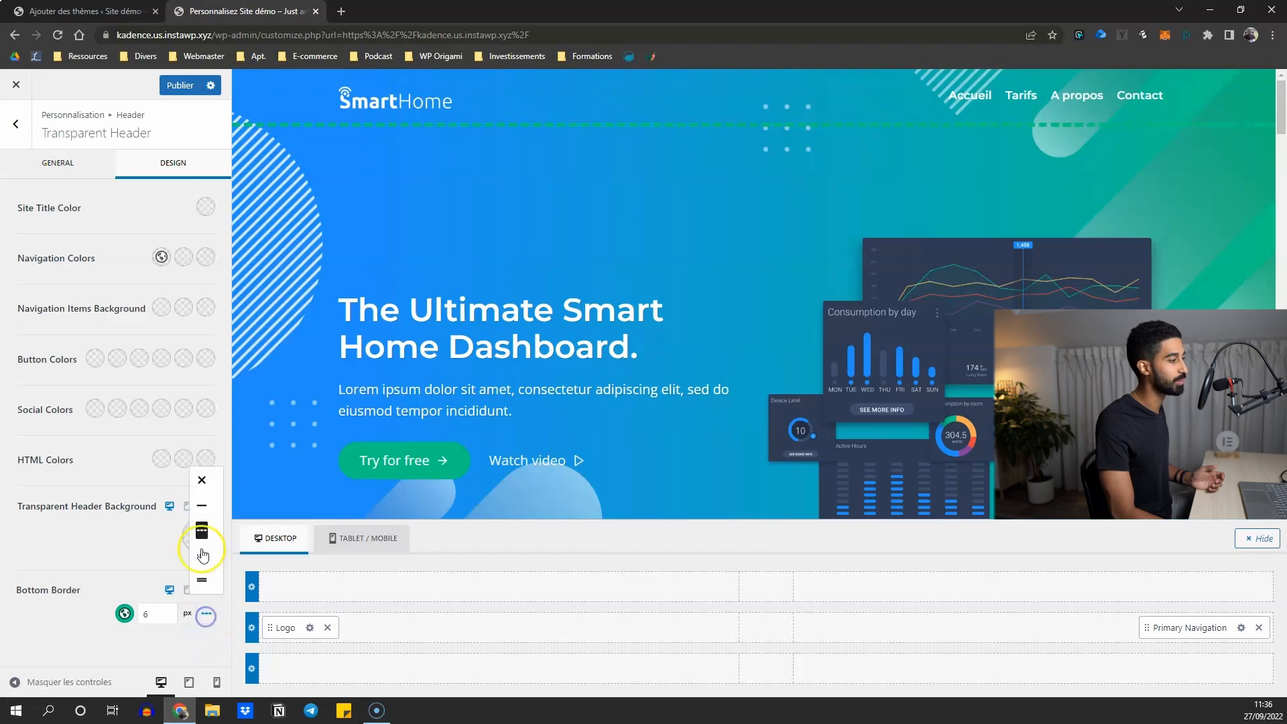
click(201, 481)
Return to the transparent header's general settings, publish the changes and close the Customizer
click(32, 169)
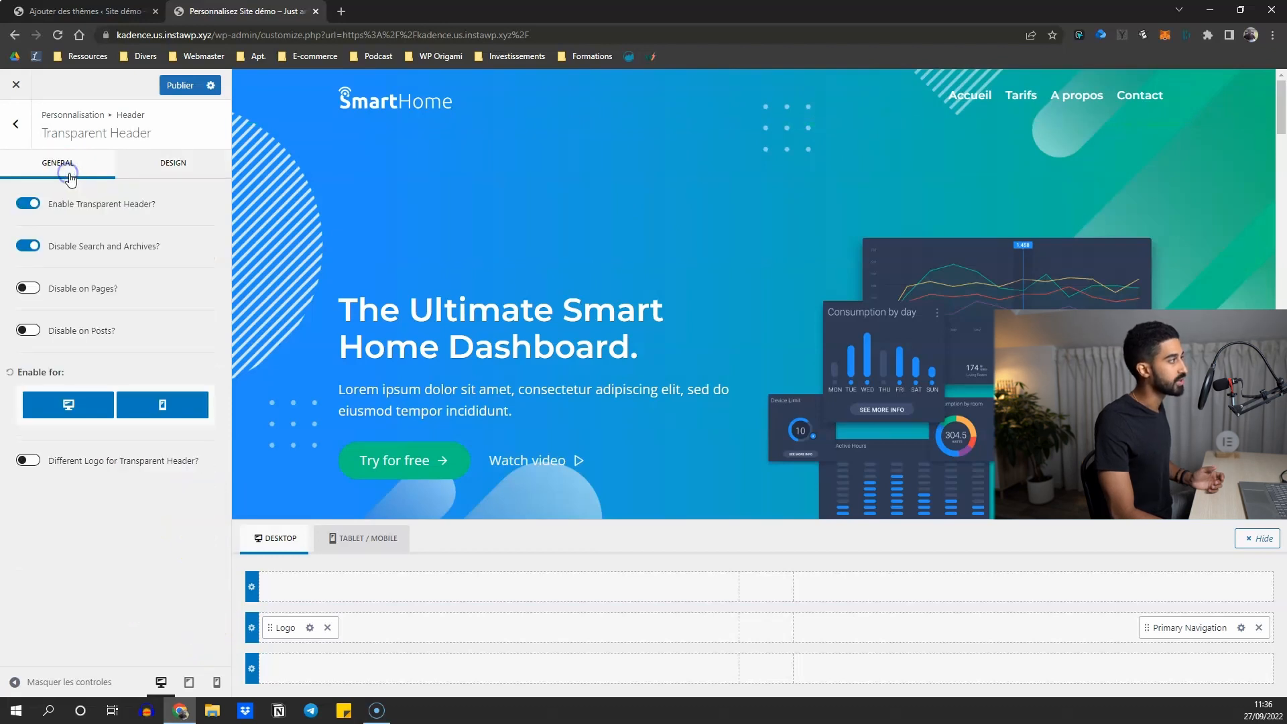
click(194, 87)
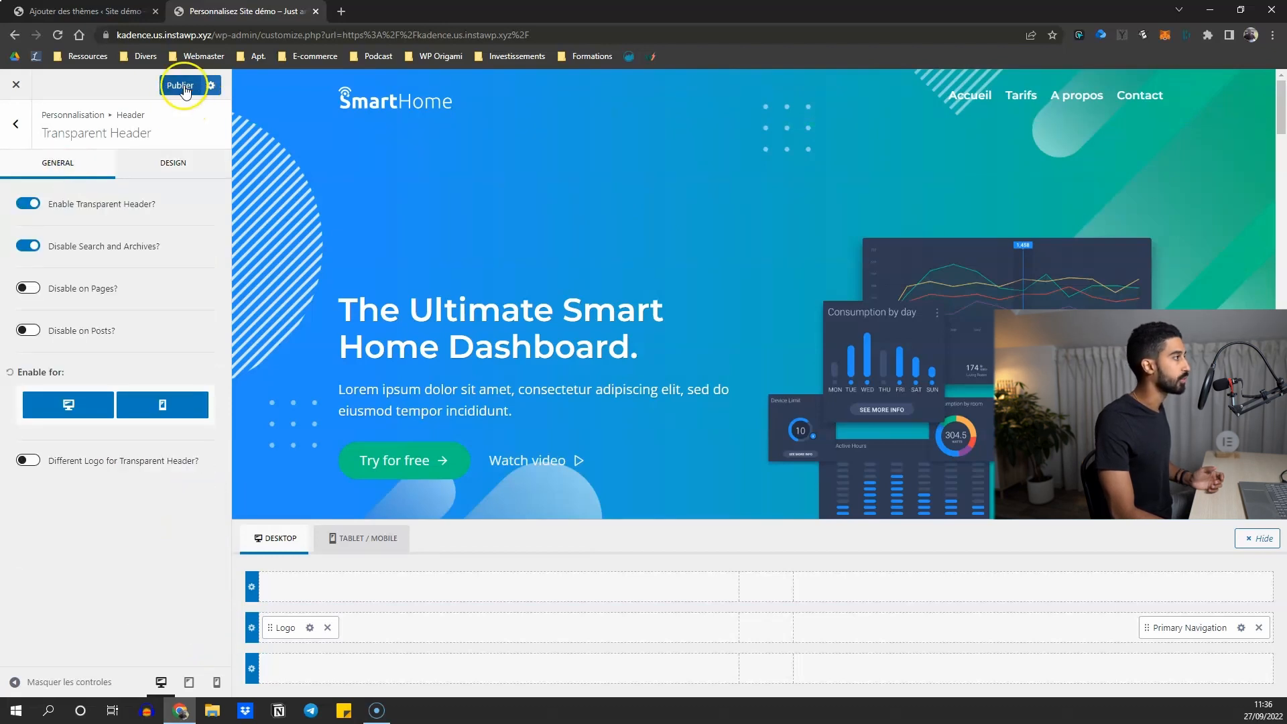
click(18, 87)
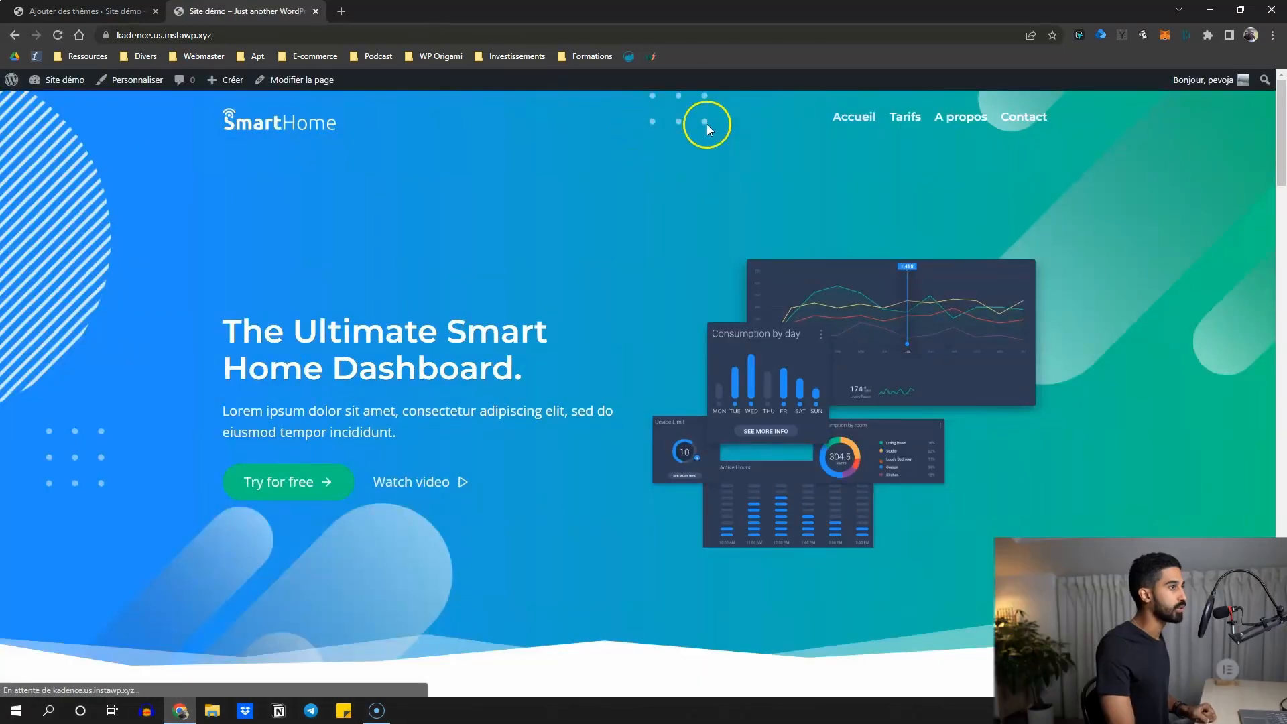
Check the transparent header on the live Contact and A propos pages, ending on the Contact page
click(1014, 117)
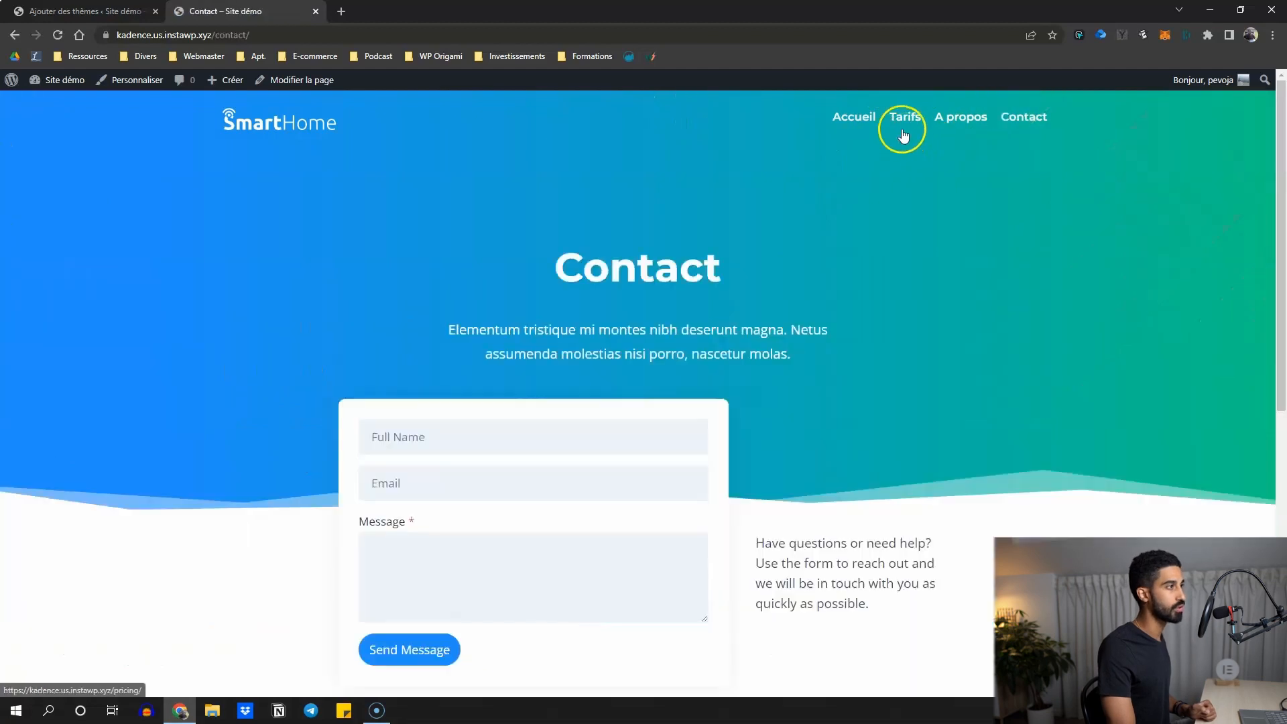
click(949, 110)
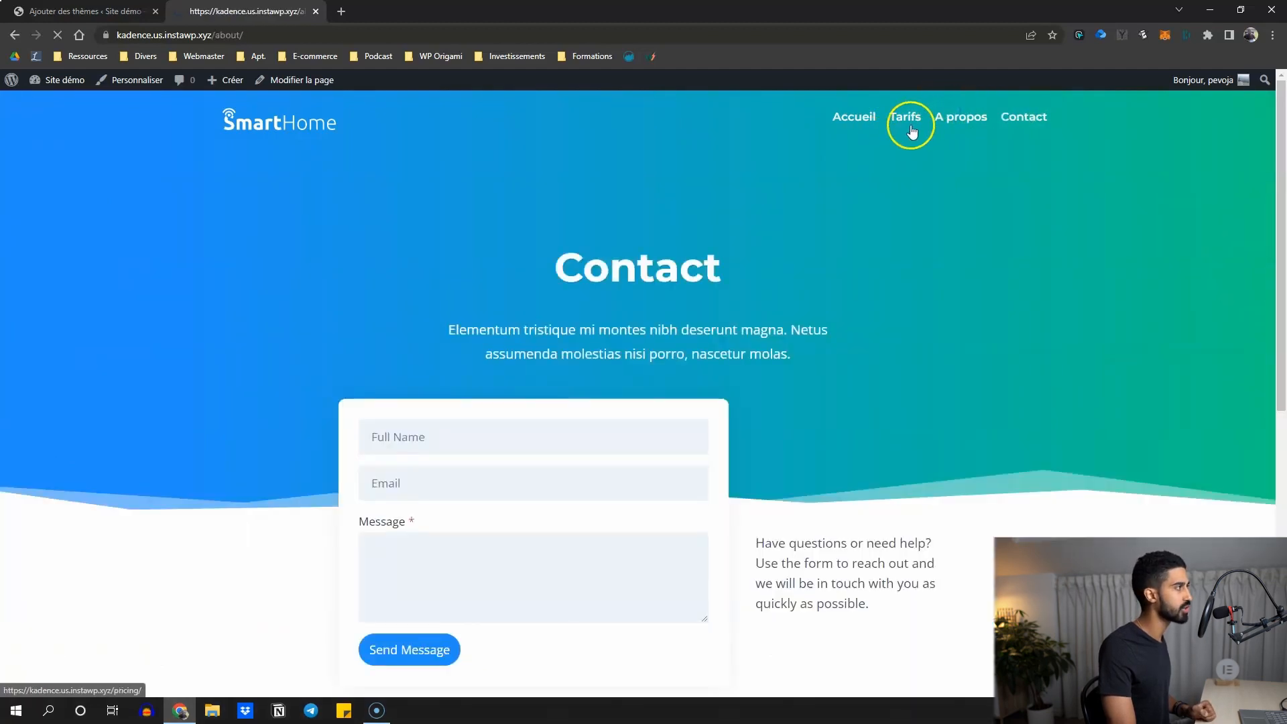
click(1012, 118)
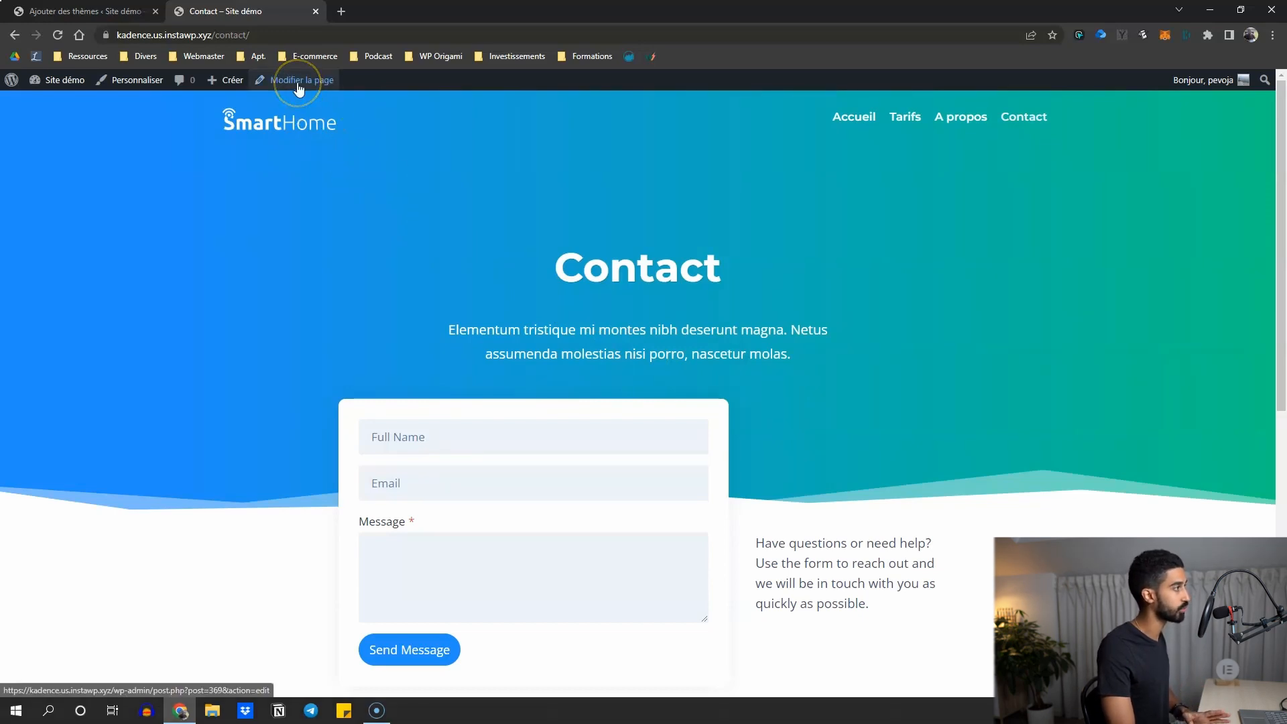
Open the Contact page for editing and review its Kadence Page Settings
click(299, 84)
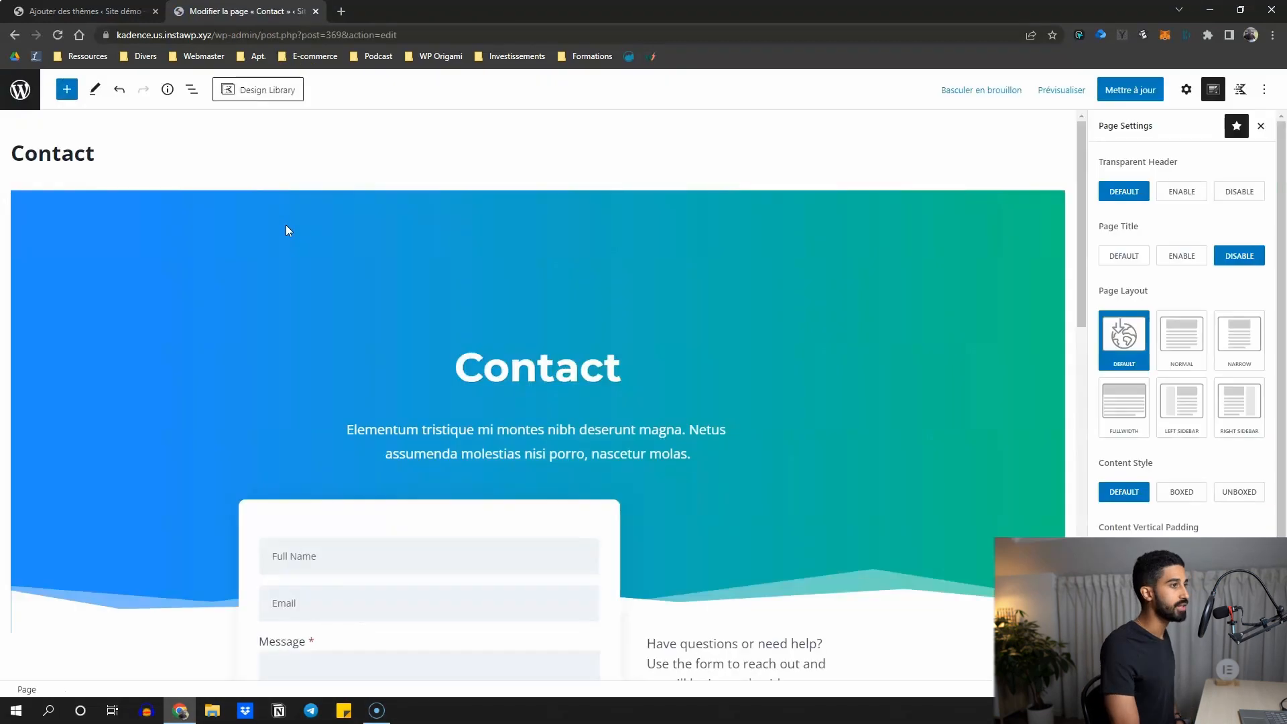
click(1212, 90)
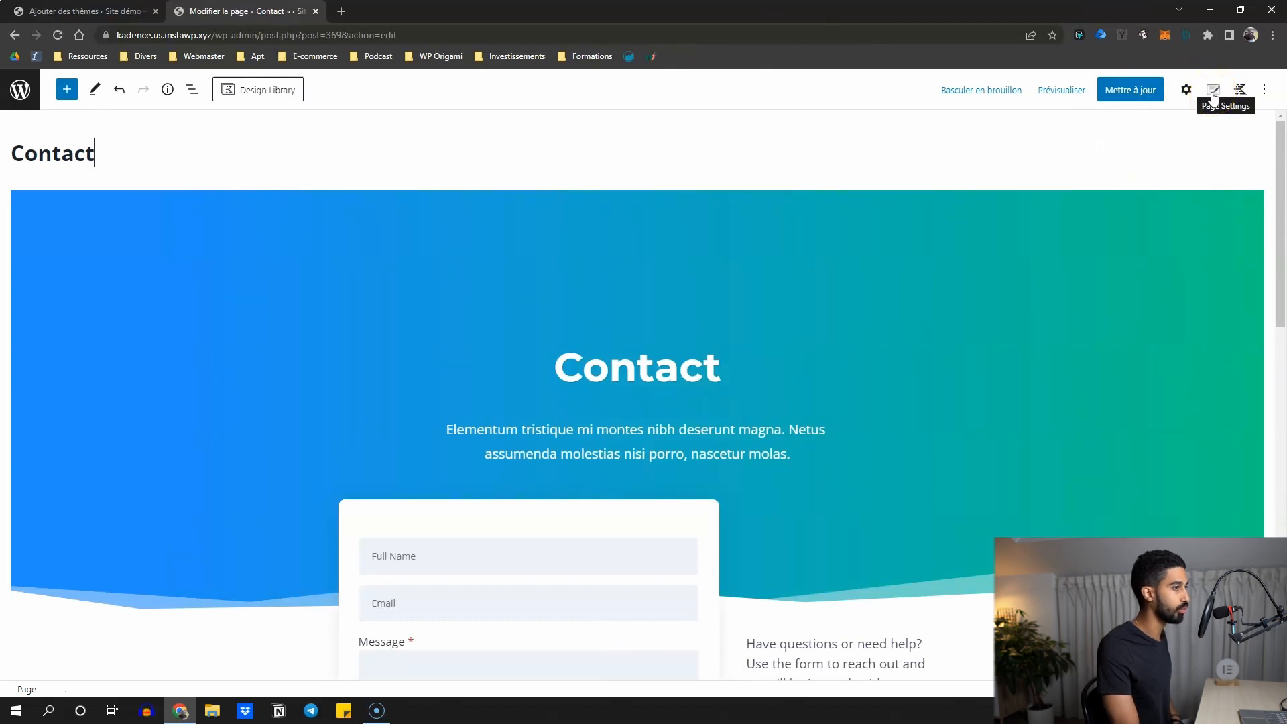
click(1212, 92)
scroll(1148, 261, down, 1)
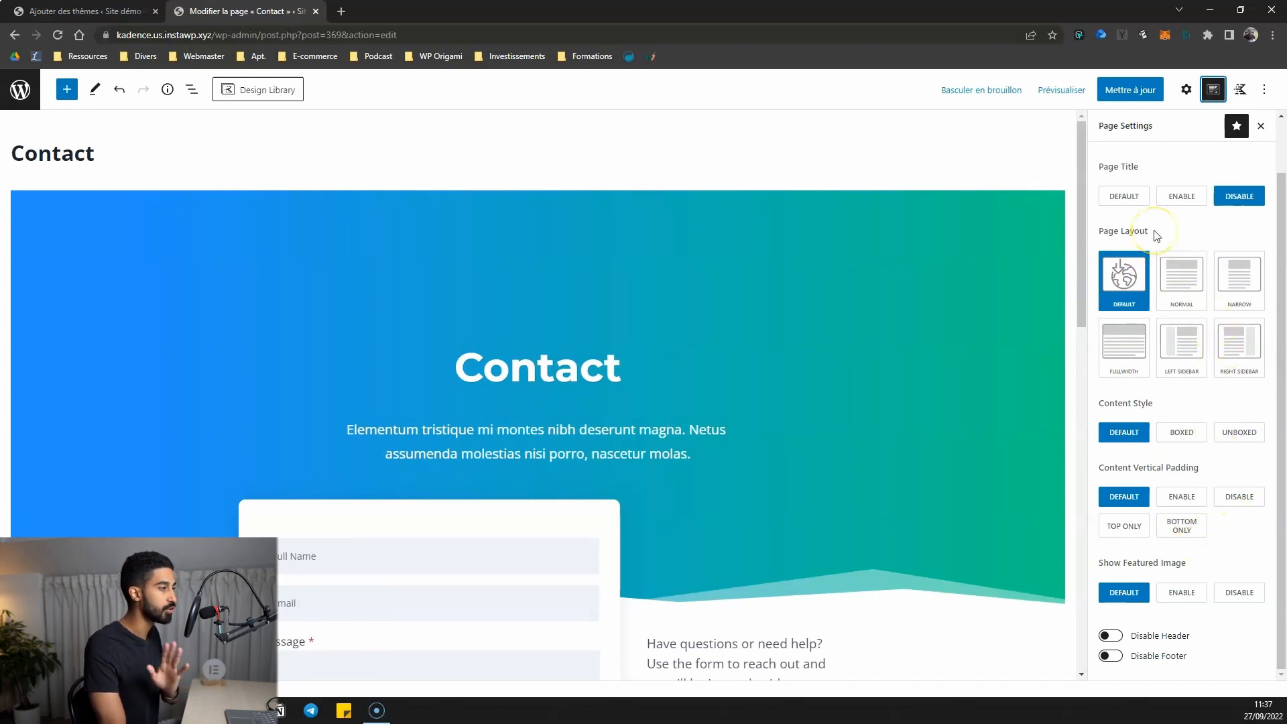
scroll(1180, 253, up, 1)
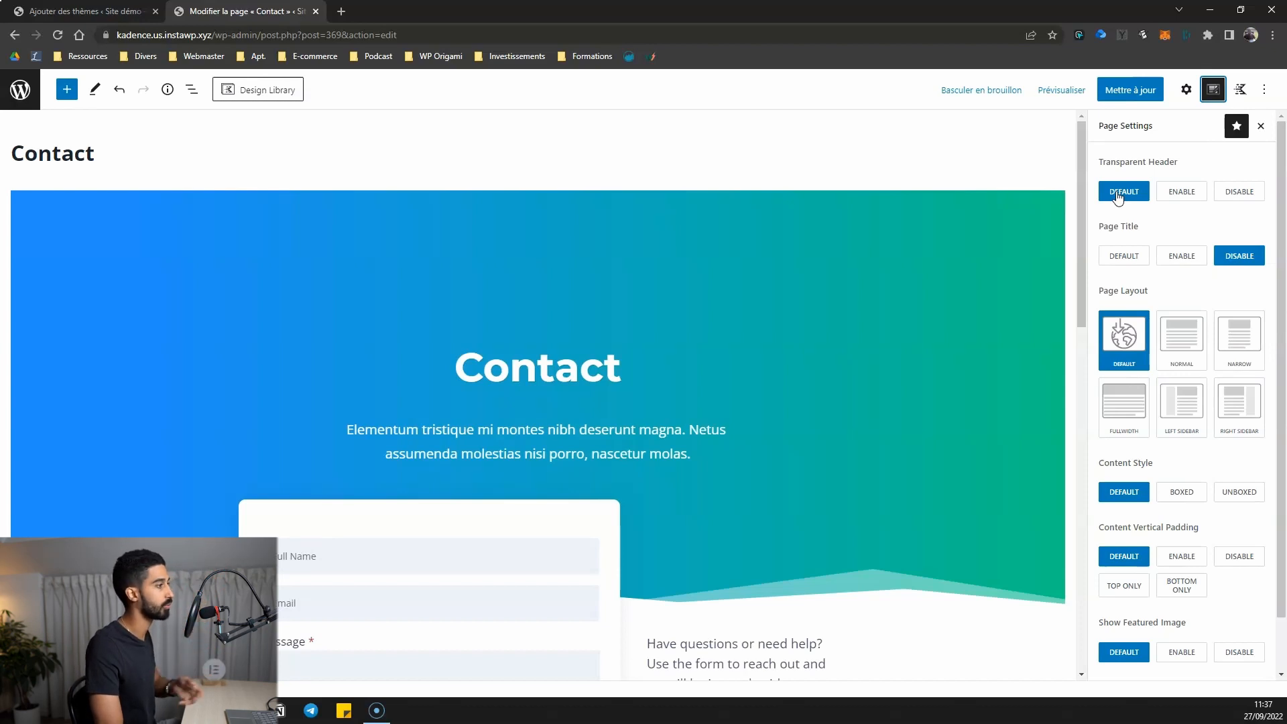
Try the Enable option of the Contact page's Transparent Header setting, then set it to Disable
click(1179, 190)
click(1235, 191)
click(1175, 193)
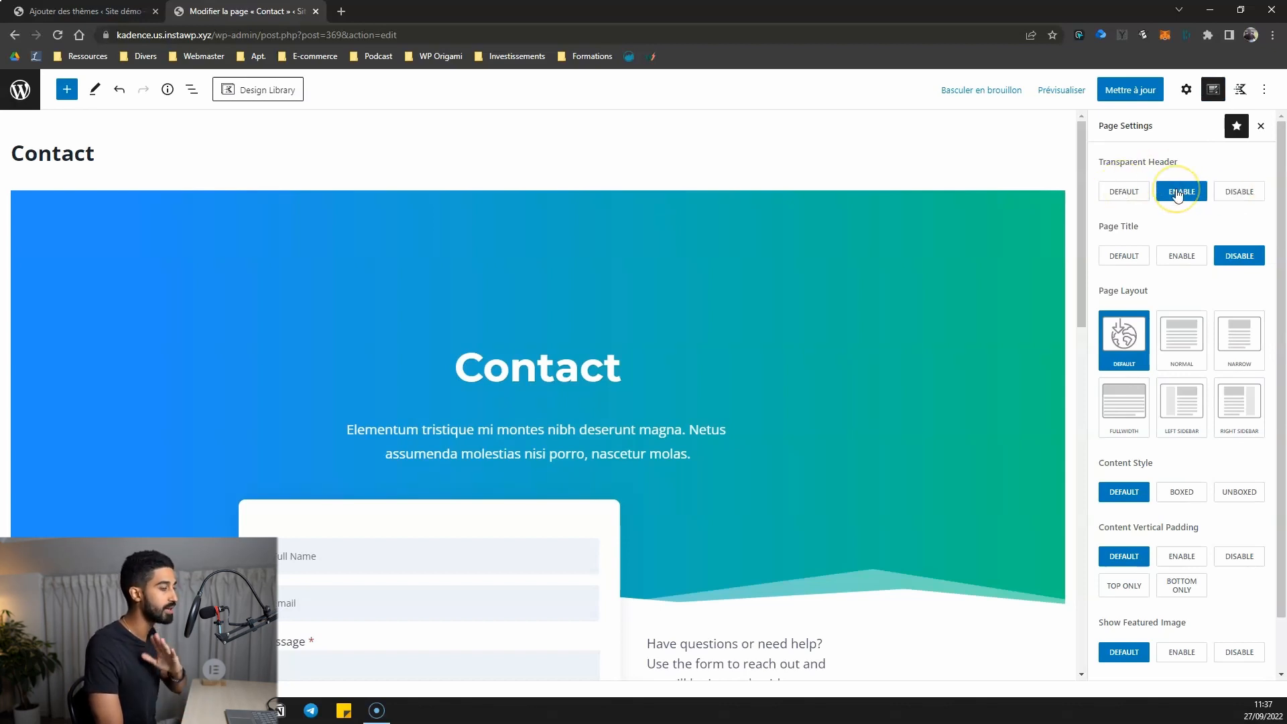
click(1237, 191)
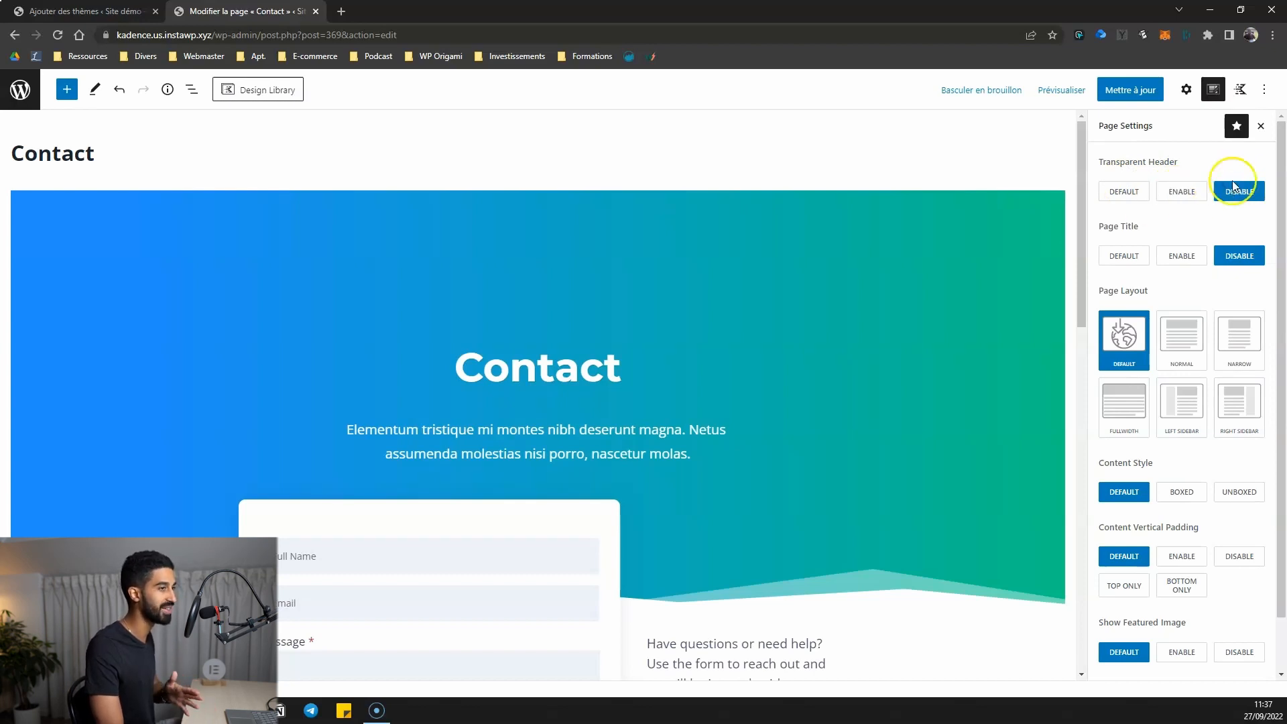